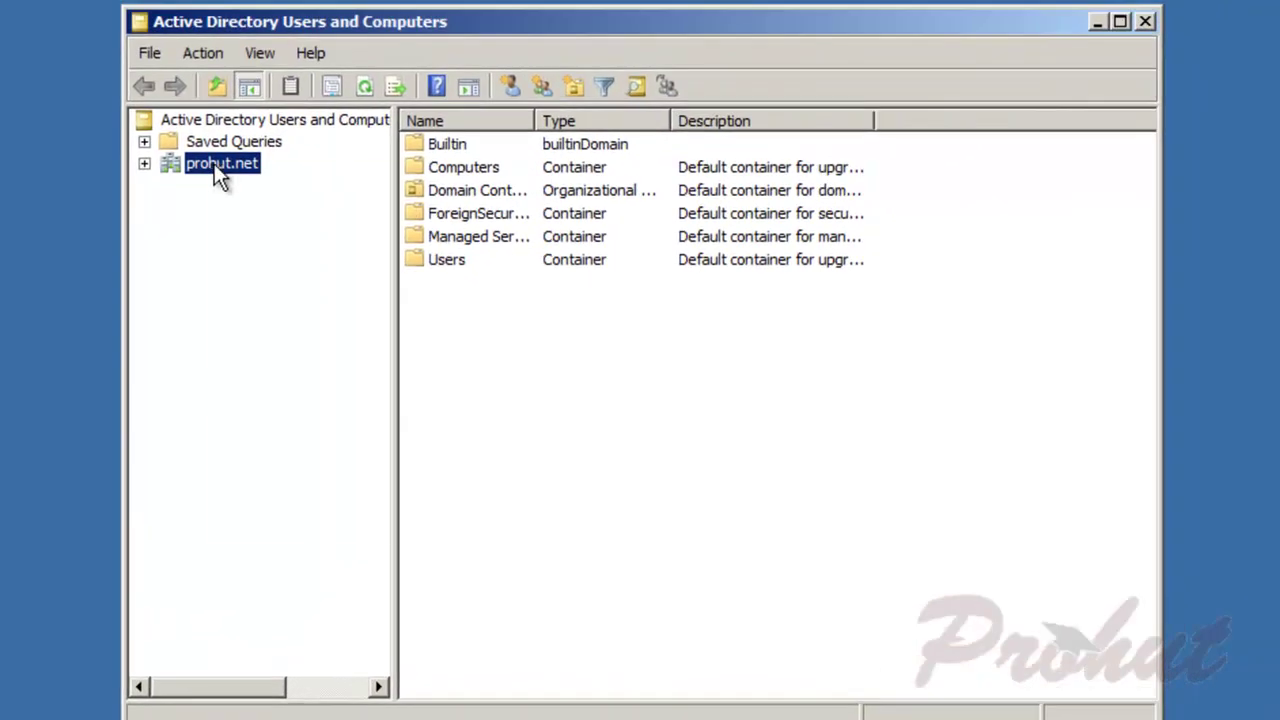
Step: Create a Sales OU under prohut.net with accidental-deletion protection turned off
right_click(214, 163)
mouse_move(312, 331)
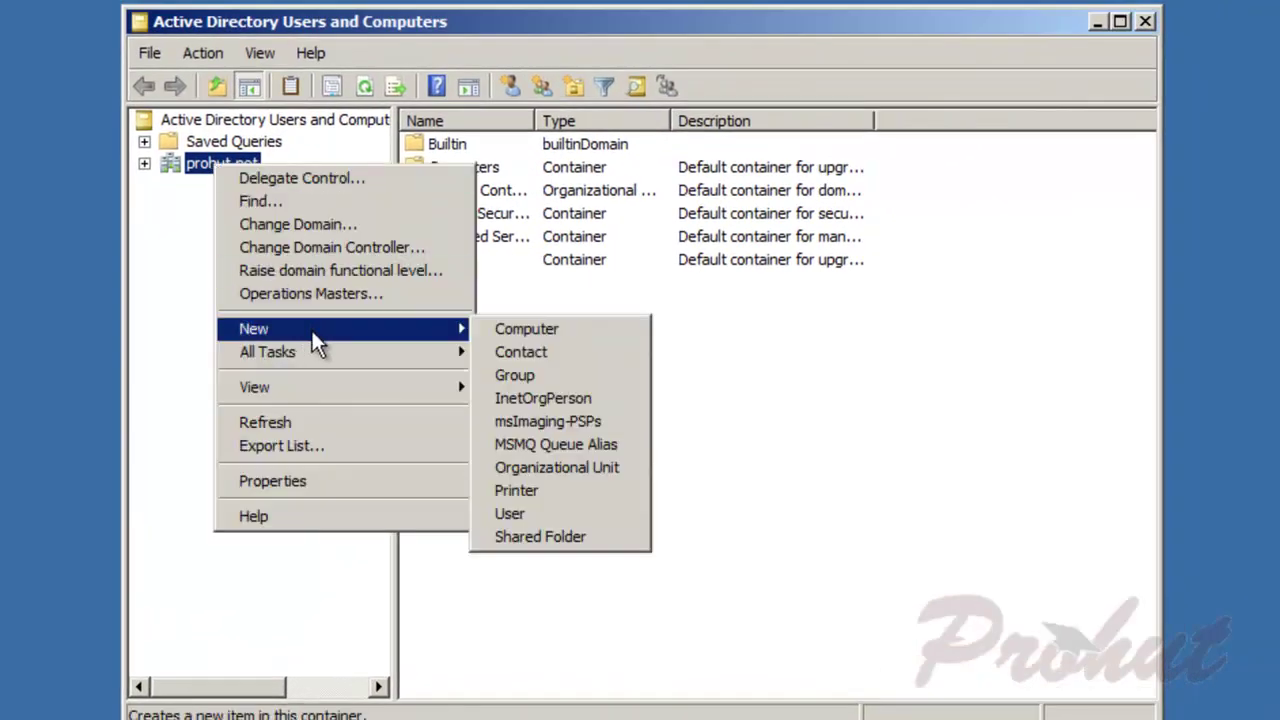
left_click(536, 468)
type("Sales")
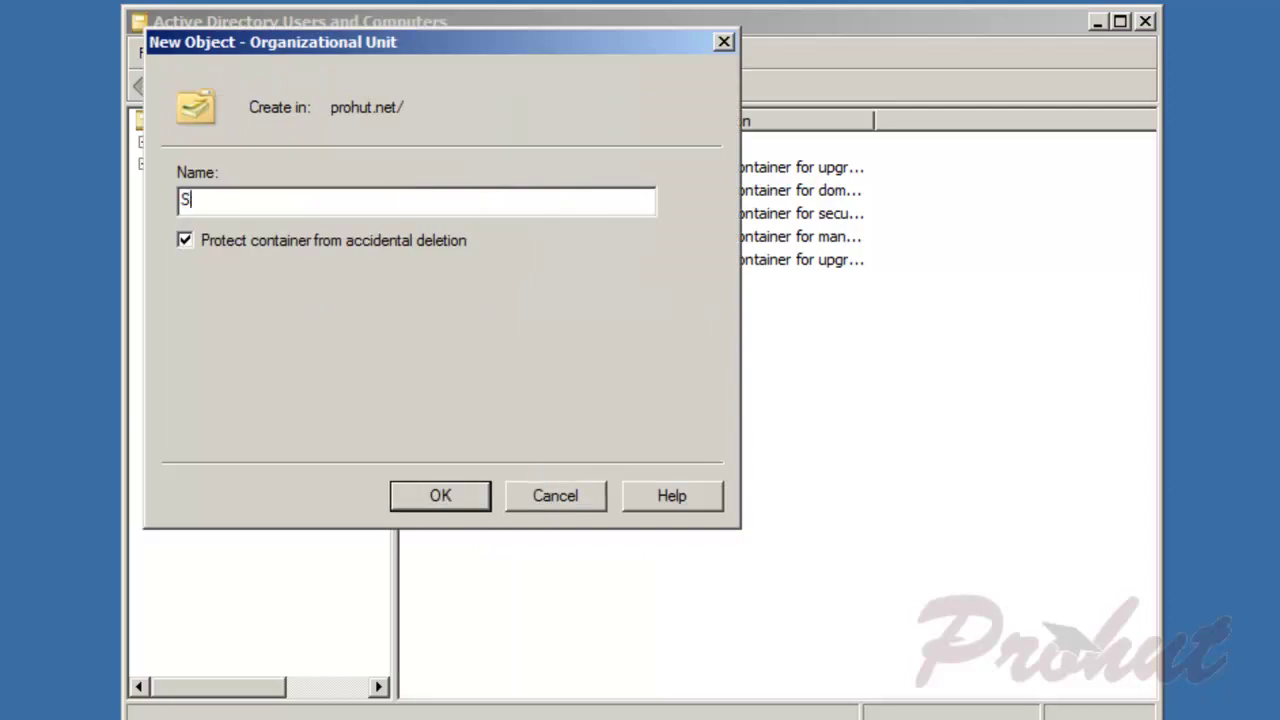
left_click(209, 241)
left_click(449, 490)
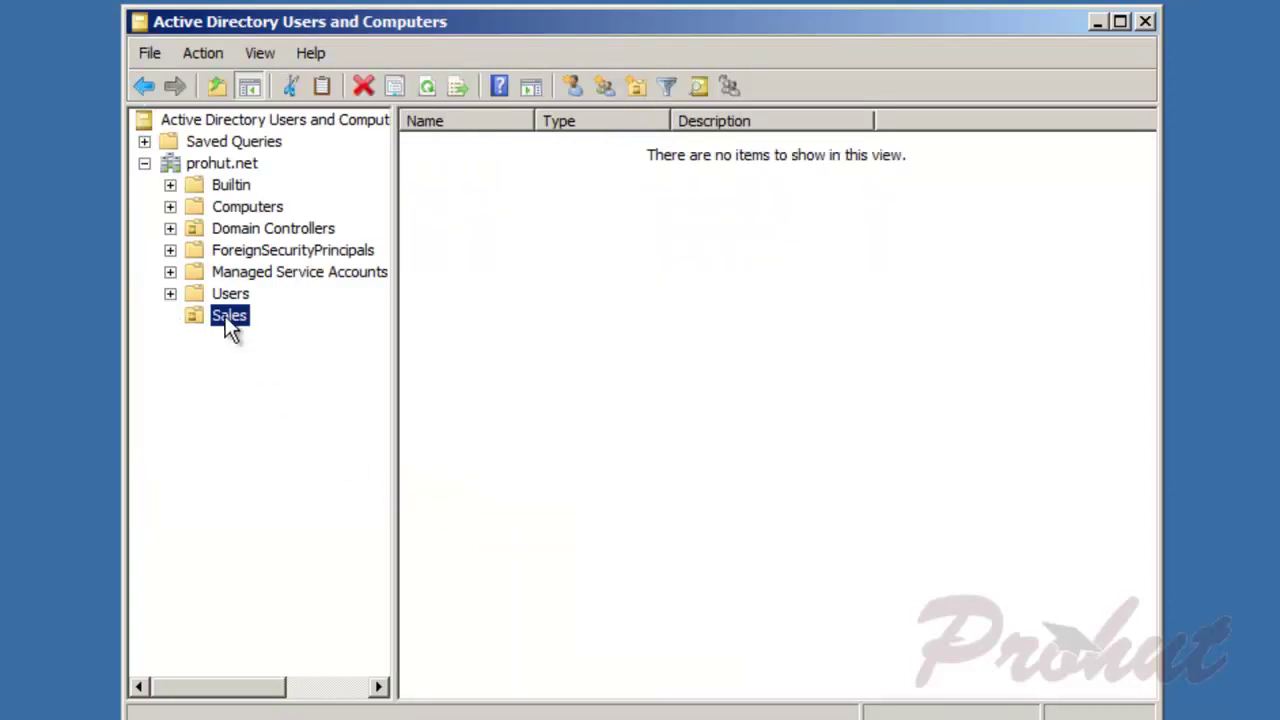
Step: Start a new user in the Sales OU named user1 with logon name user1
right_click(226, 315)
mouse_move(329, 410)
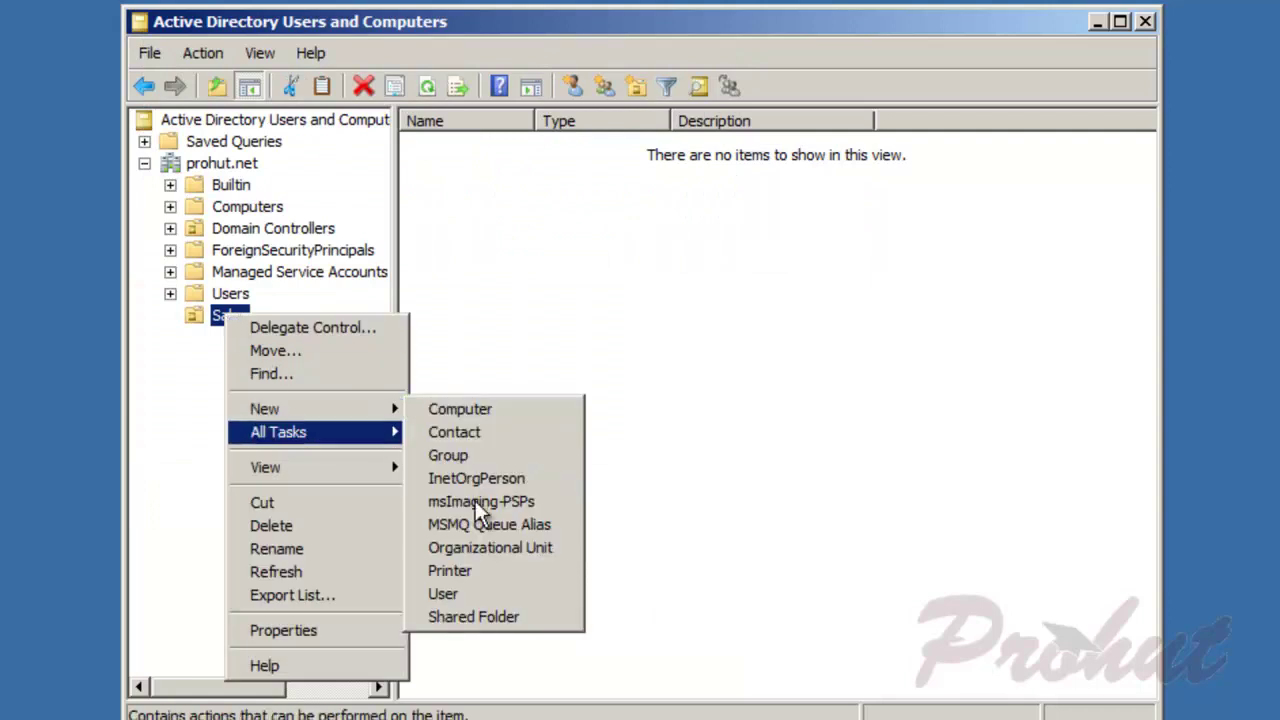
left_click(486, 594)
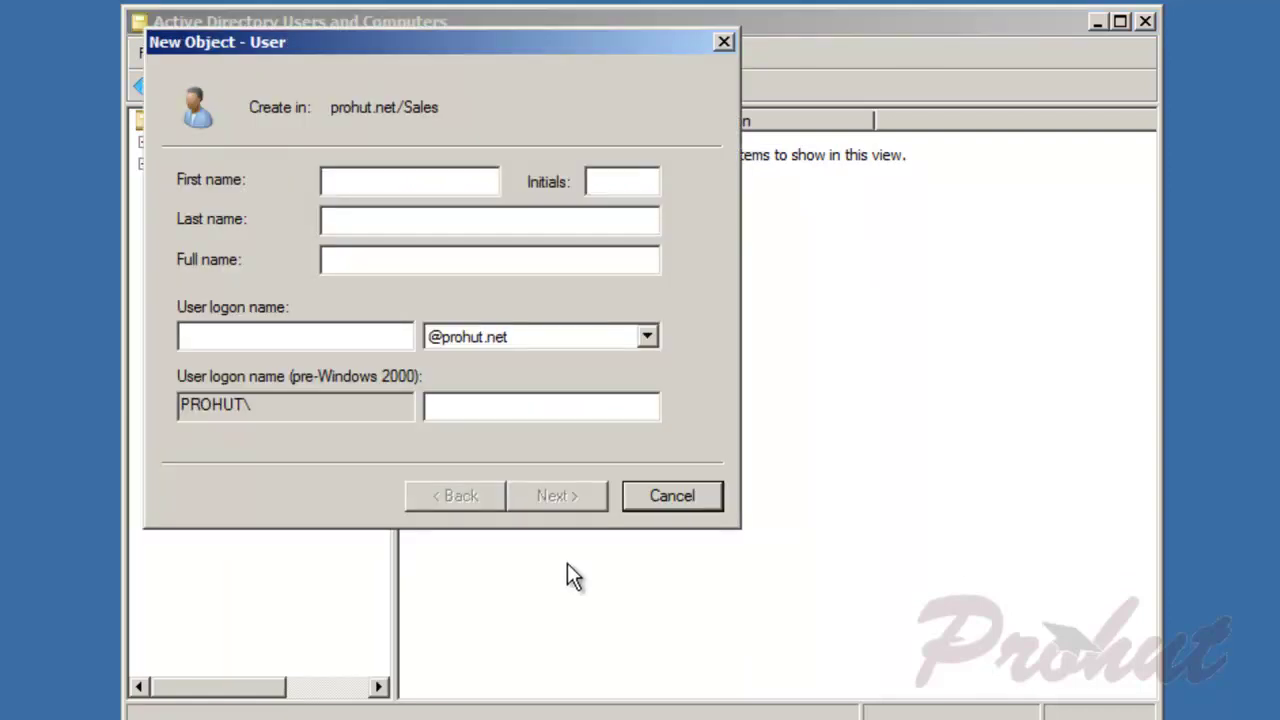
type("user1")
key("Tab")
key("Tab")
key("Tab")
key("Tab")
type("user1")
key("Return")
Step: Set user1's password without forced change at next logon, finish, and close the console
type("Pass123")
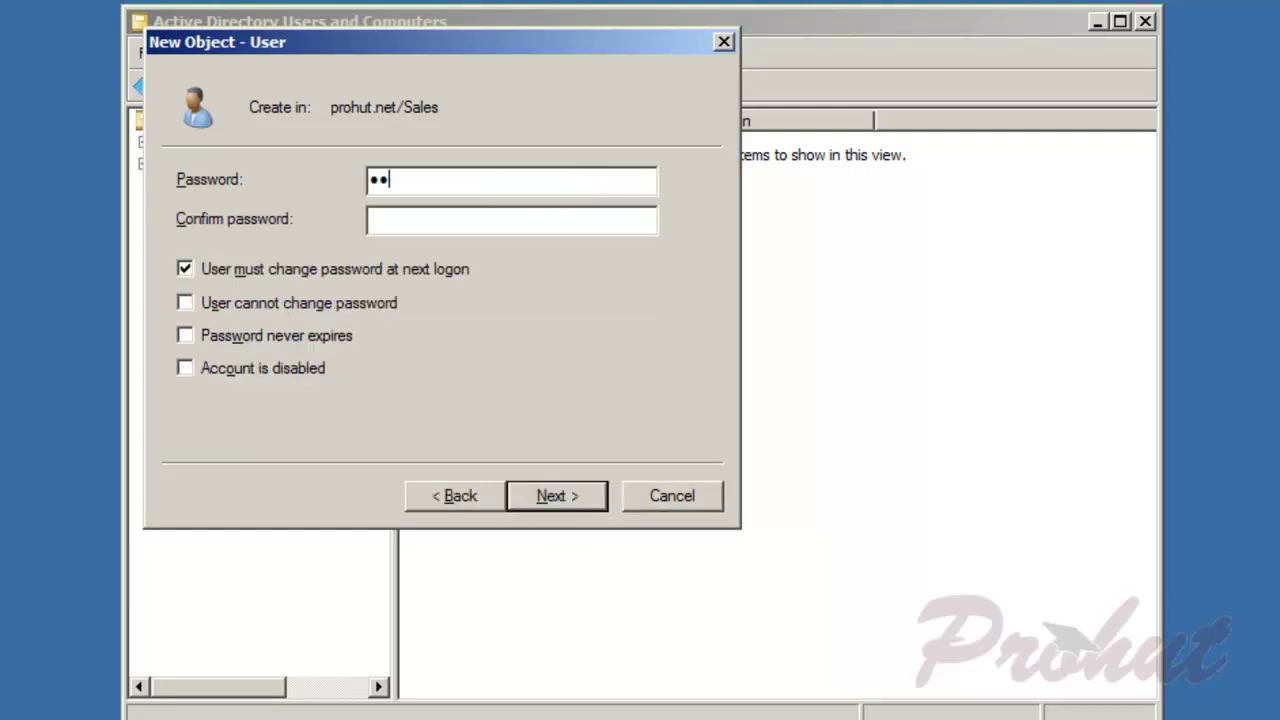
type("4")
key("Tab")
type("Pass1234")
left_click(185, 269)
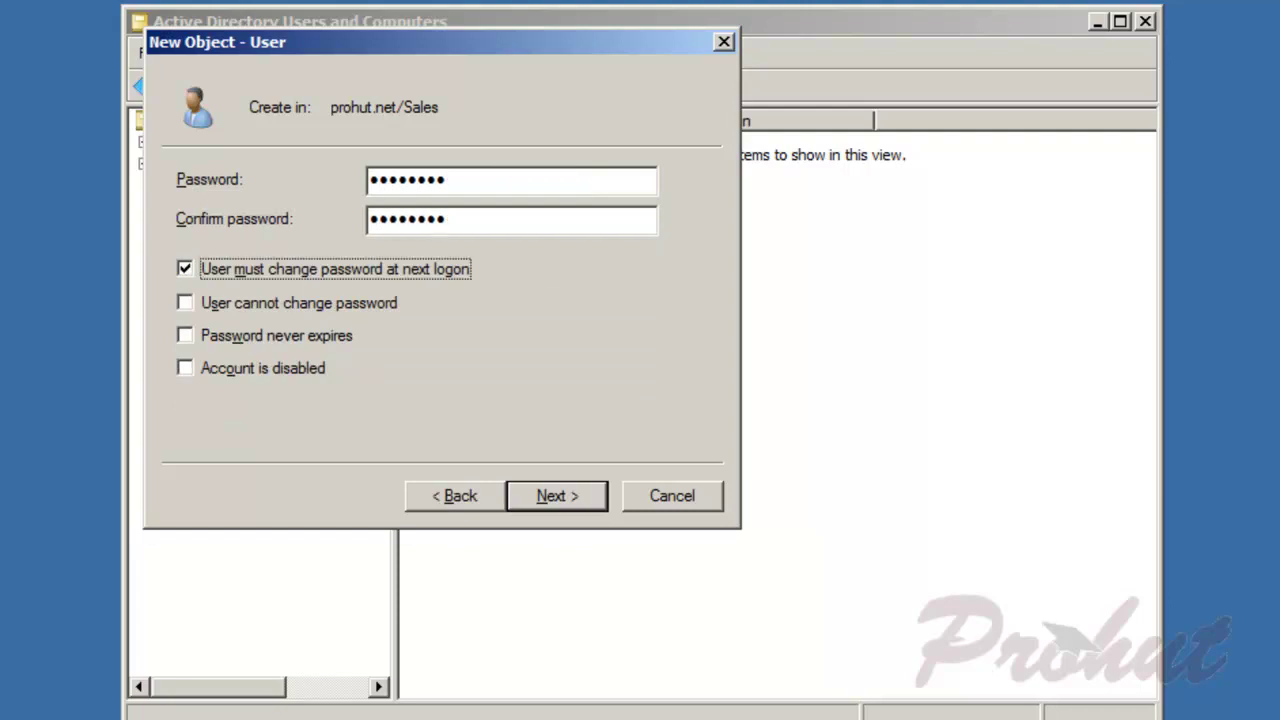
left_click(560, 496)
left_click(560, 496)
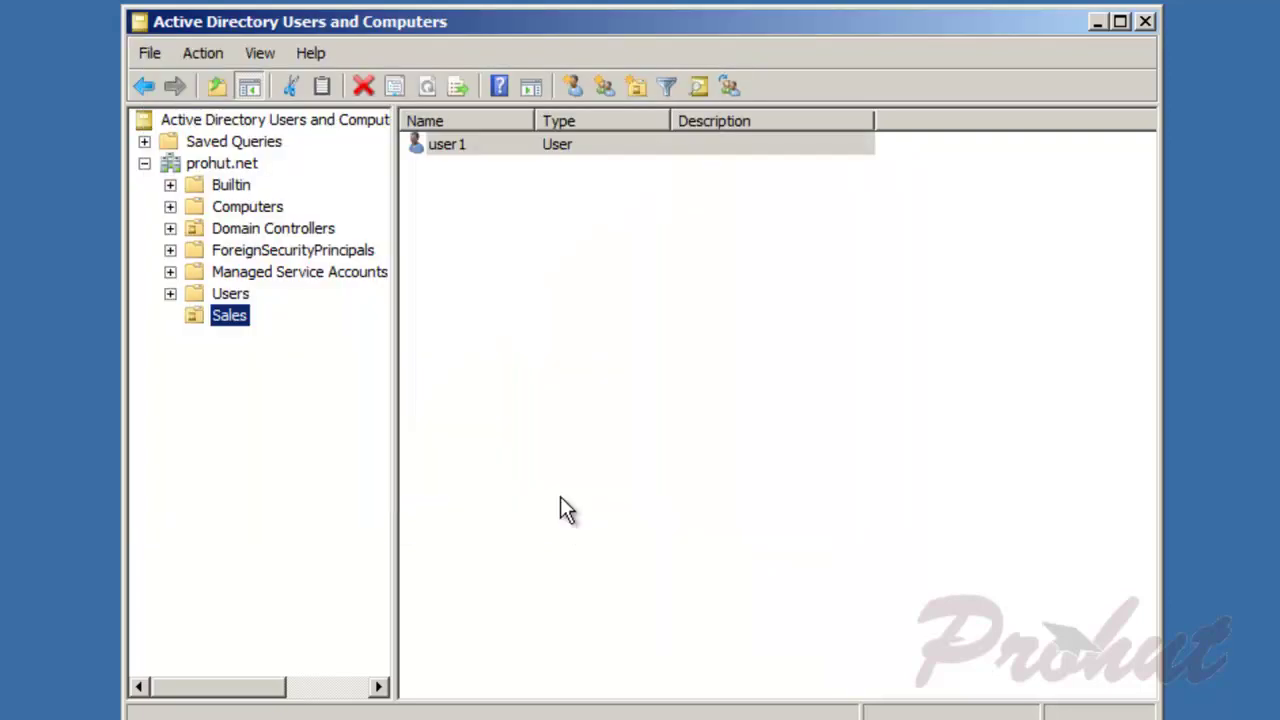
left_click(1147, 22)
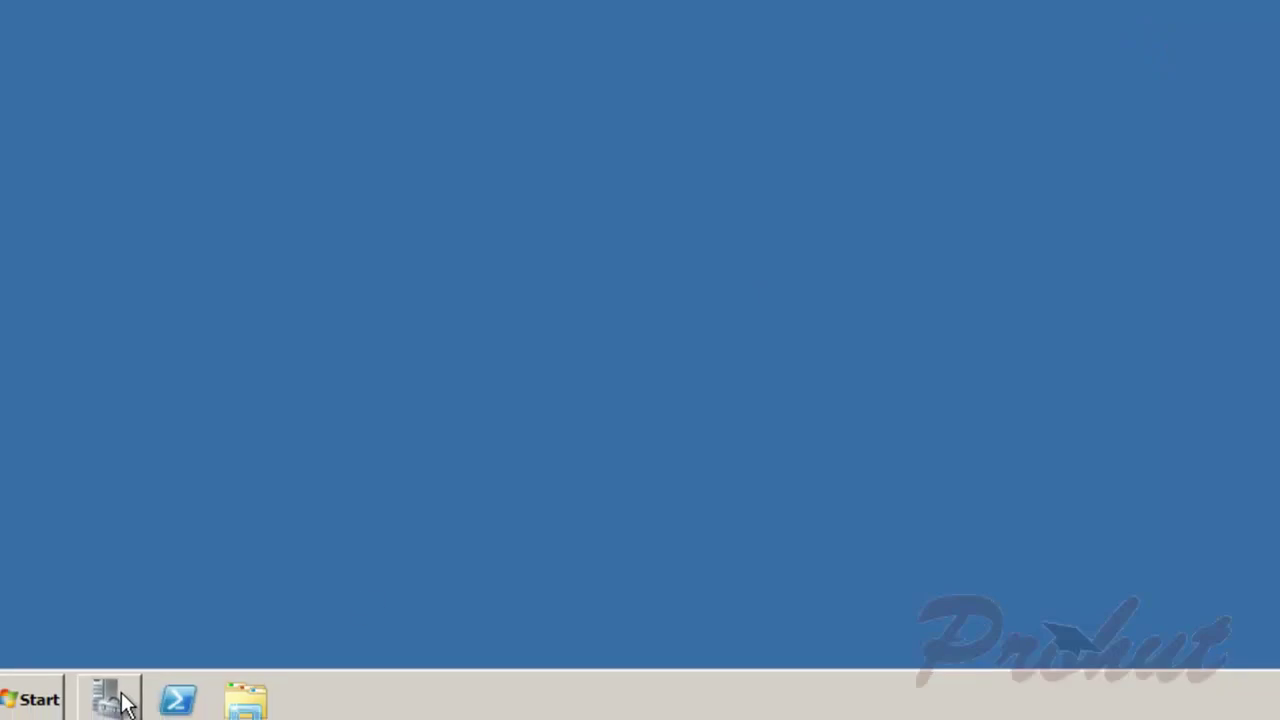
Step: Open Server Manager's Features page and launch the Add Features wizard
left_click(130, 700)
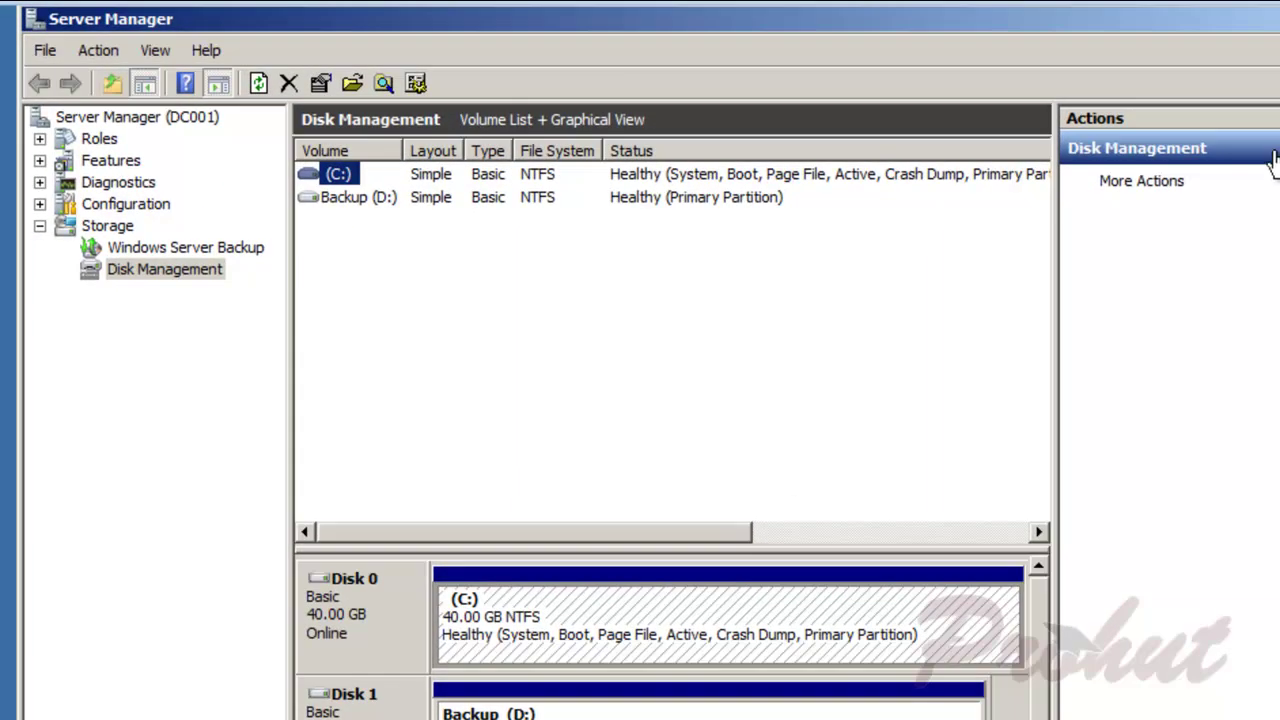
left_click(106, 162)
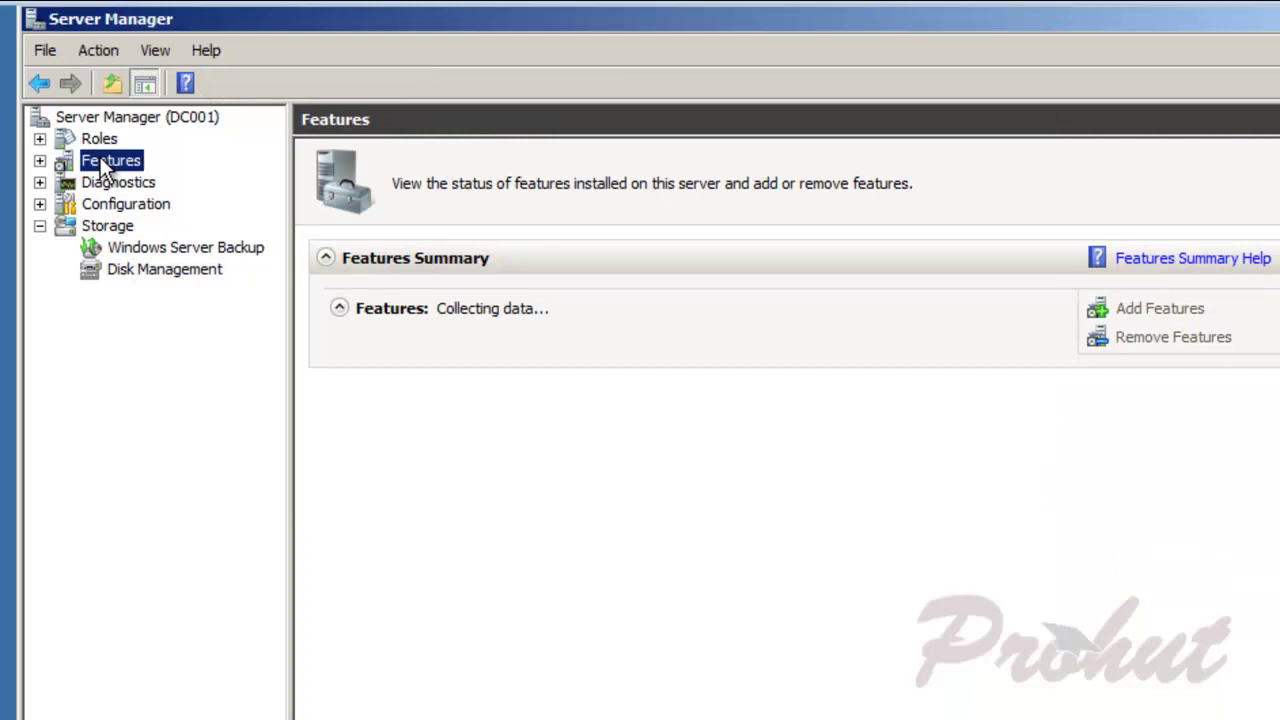
key("Home")
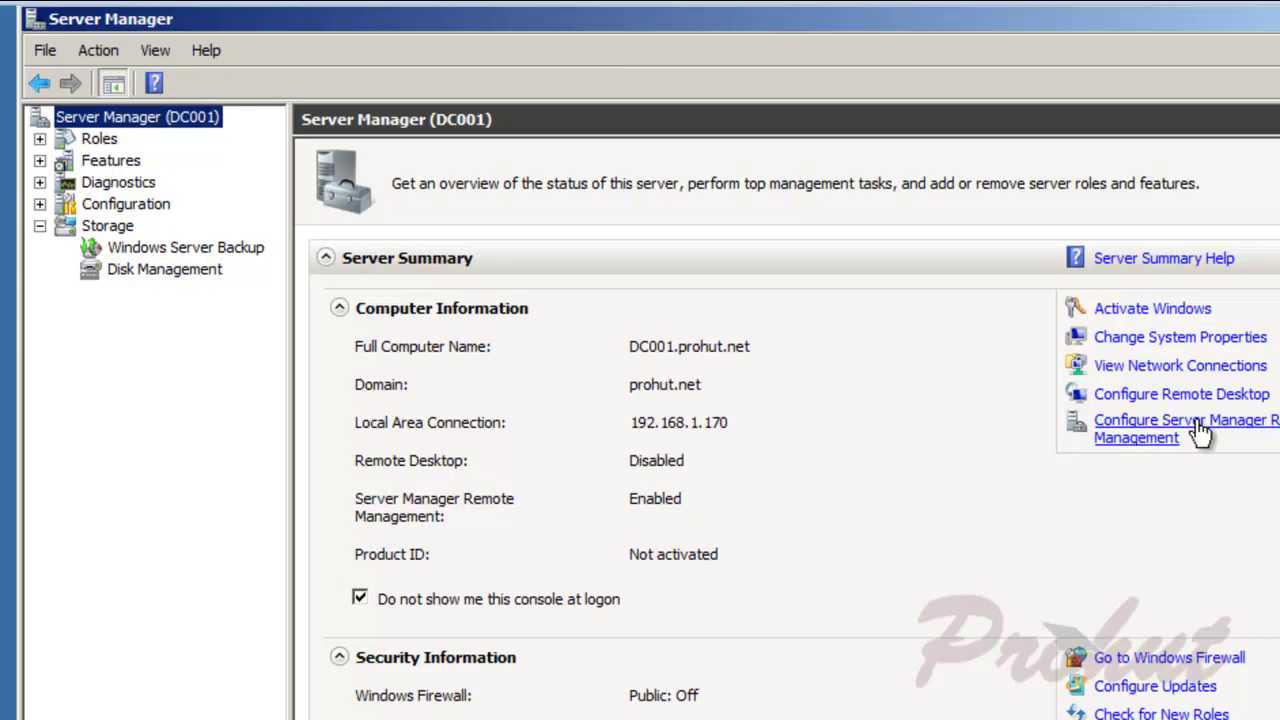
left_click(106, 162)
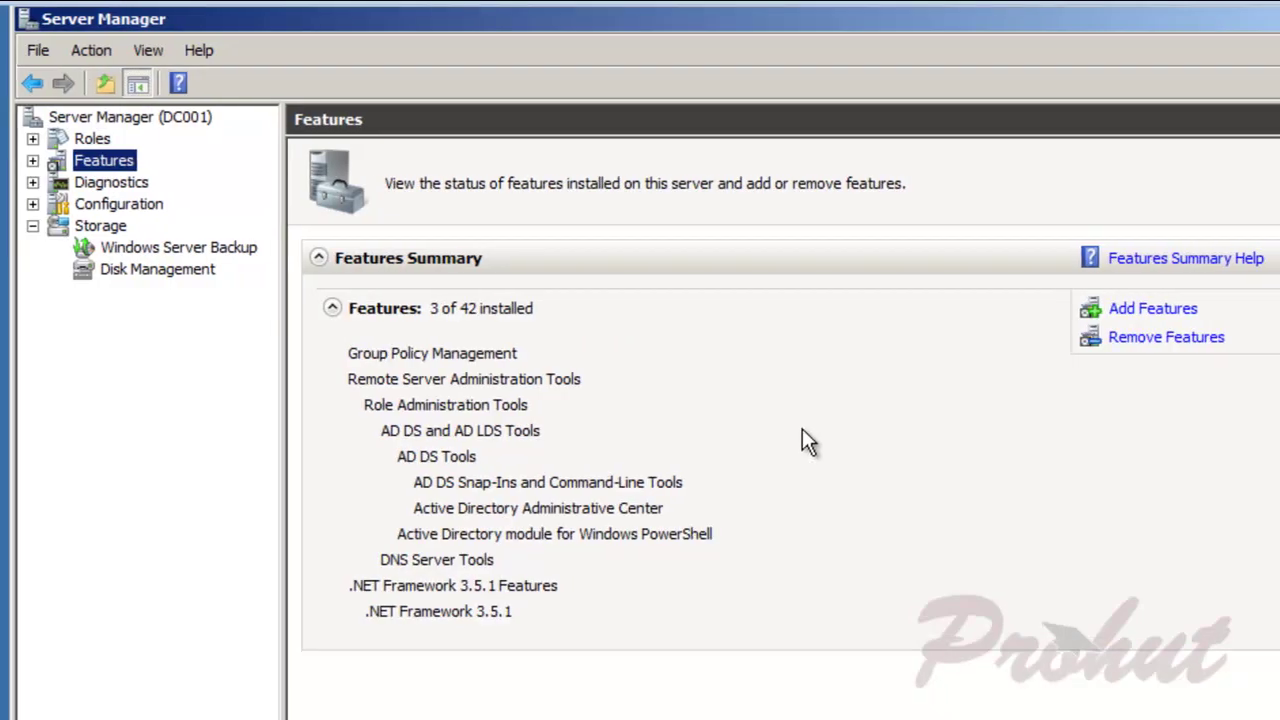
left_click(1140, 311)
Step: Install Windows Server Backup Features including Command-line Tools, then close the wizard
left_click_drag(812, 293, 810, 560)
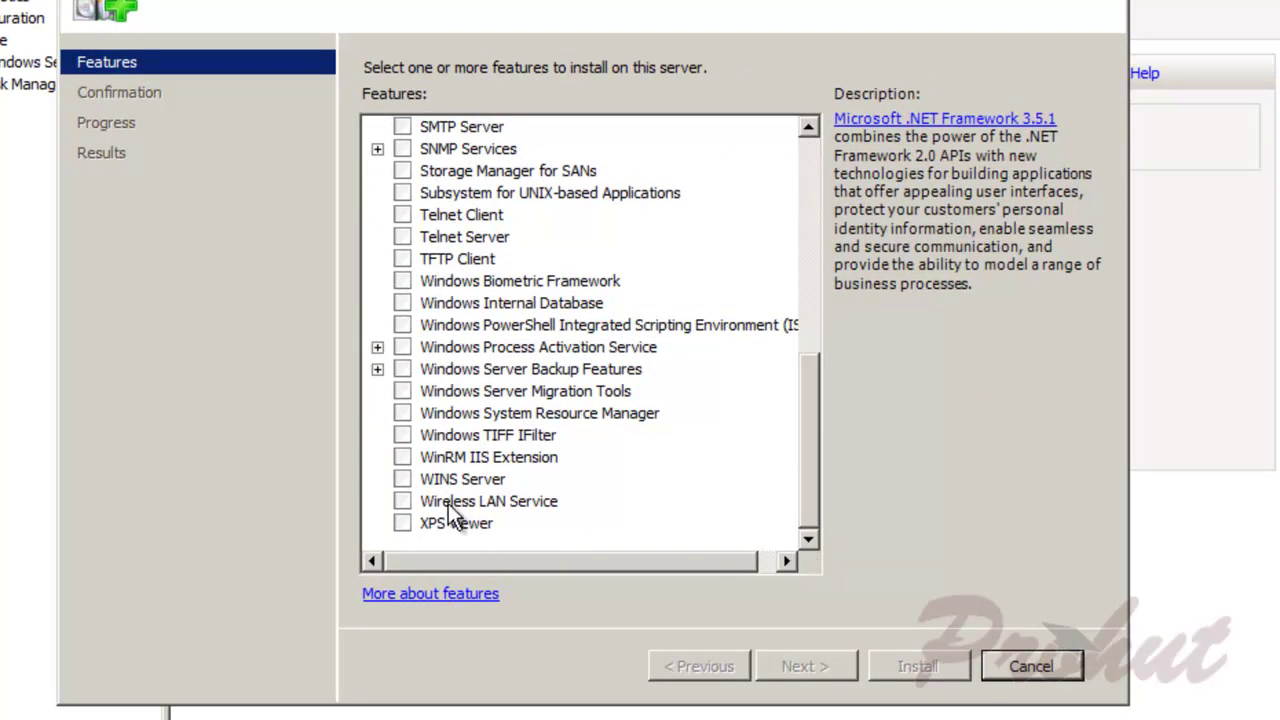
left_click(401, 369)
left_click(377, 369)
left_click(429, 413)
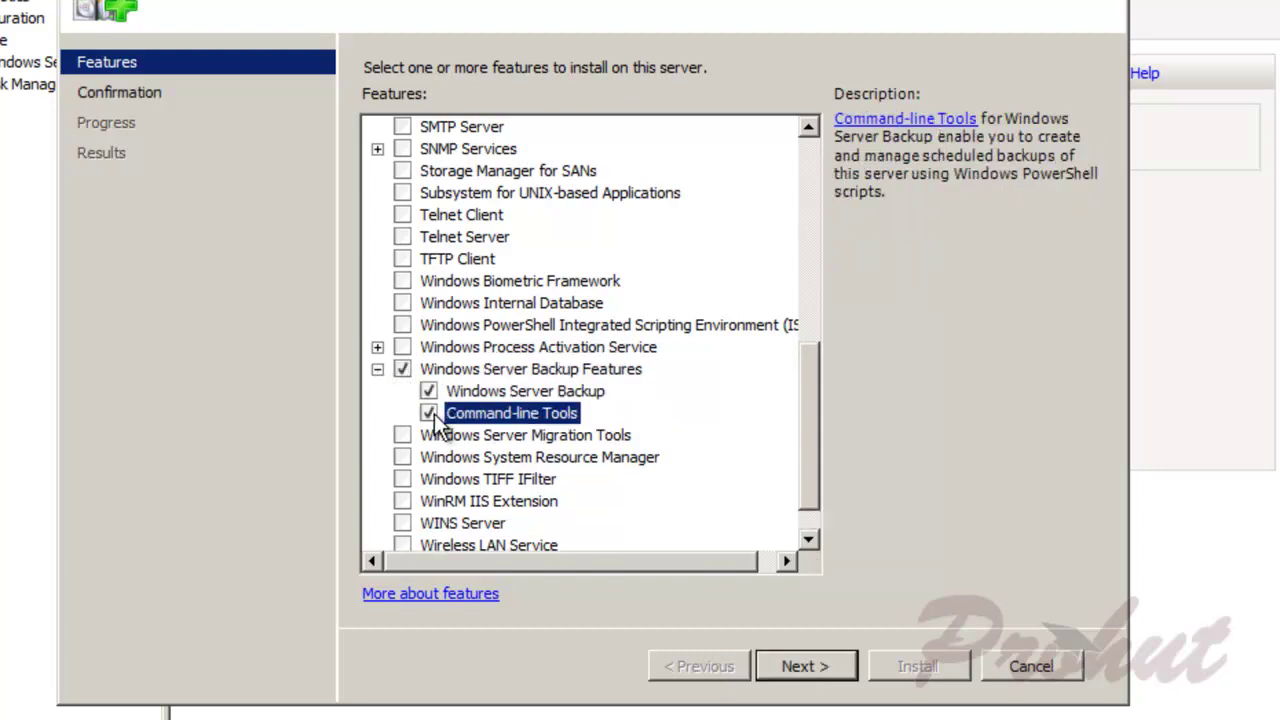
left_click(805, 670)
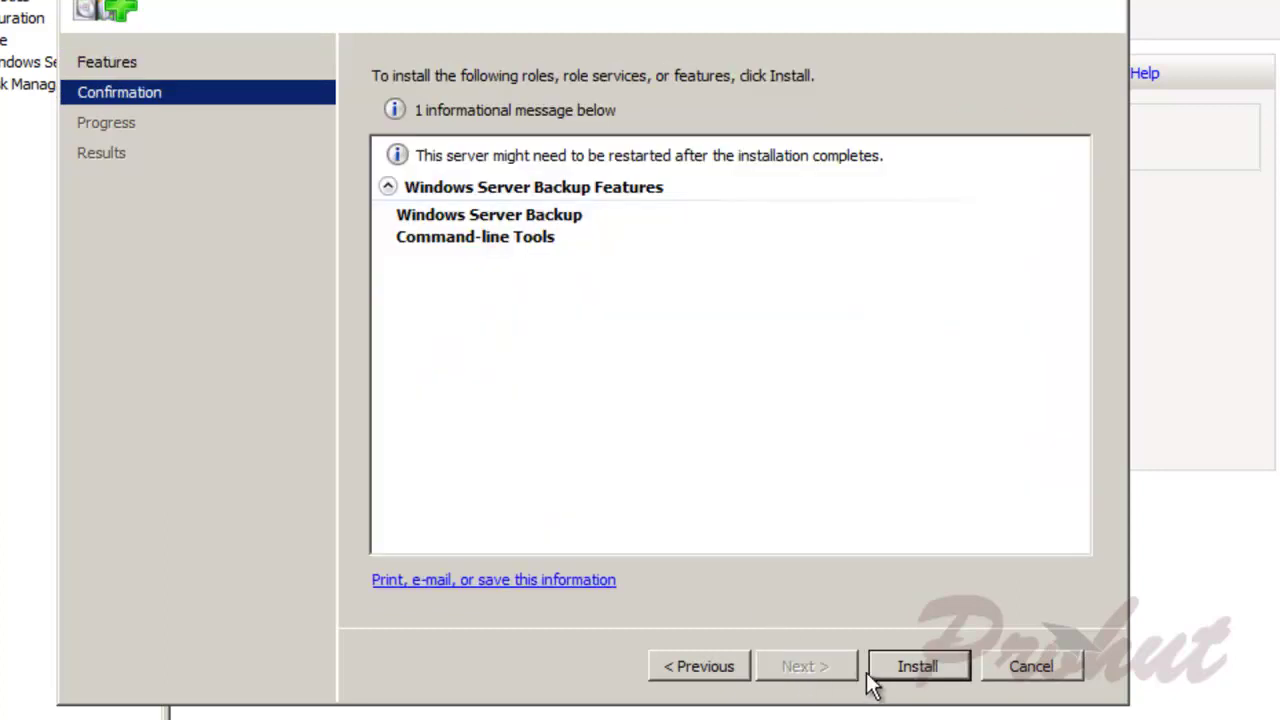
left_click(936, 667)
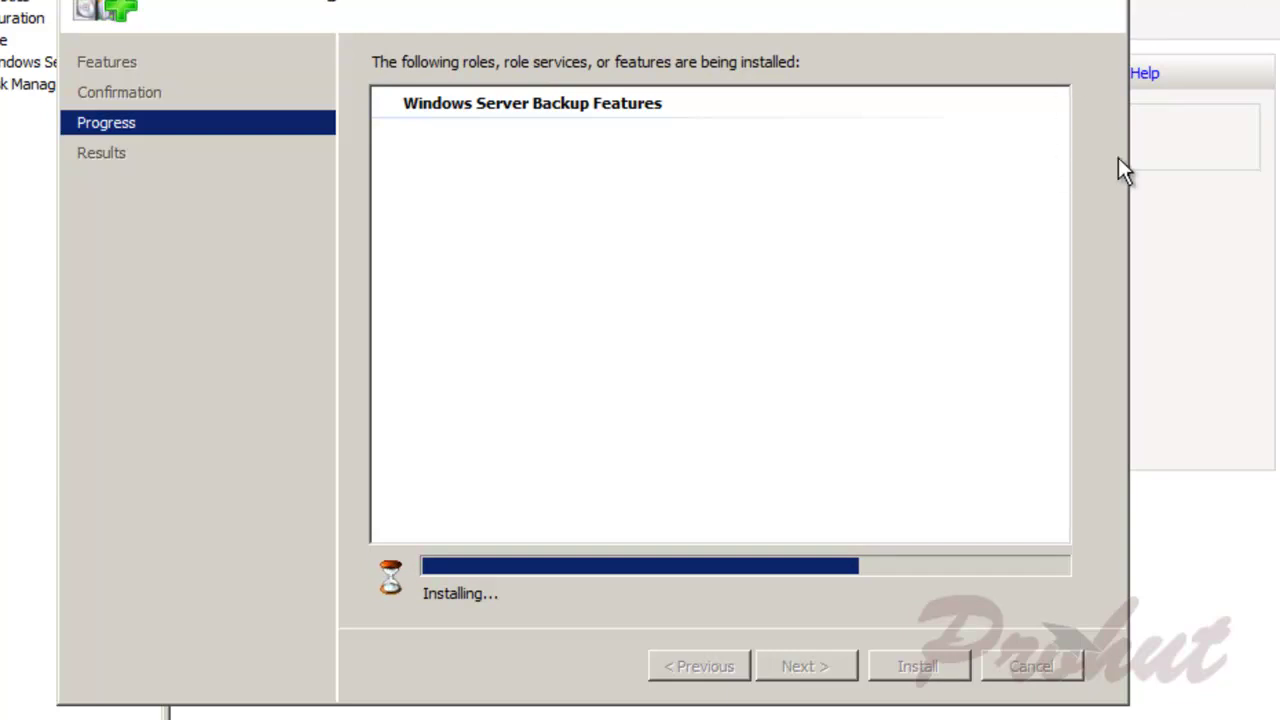
left_click(919, 667)
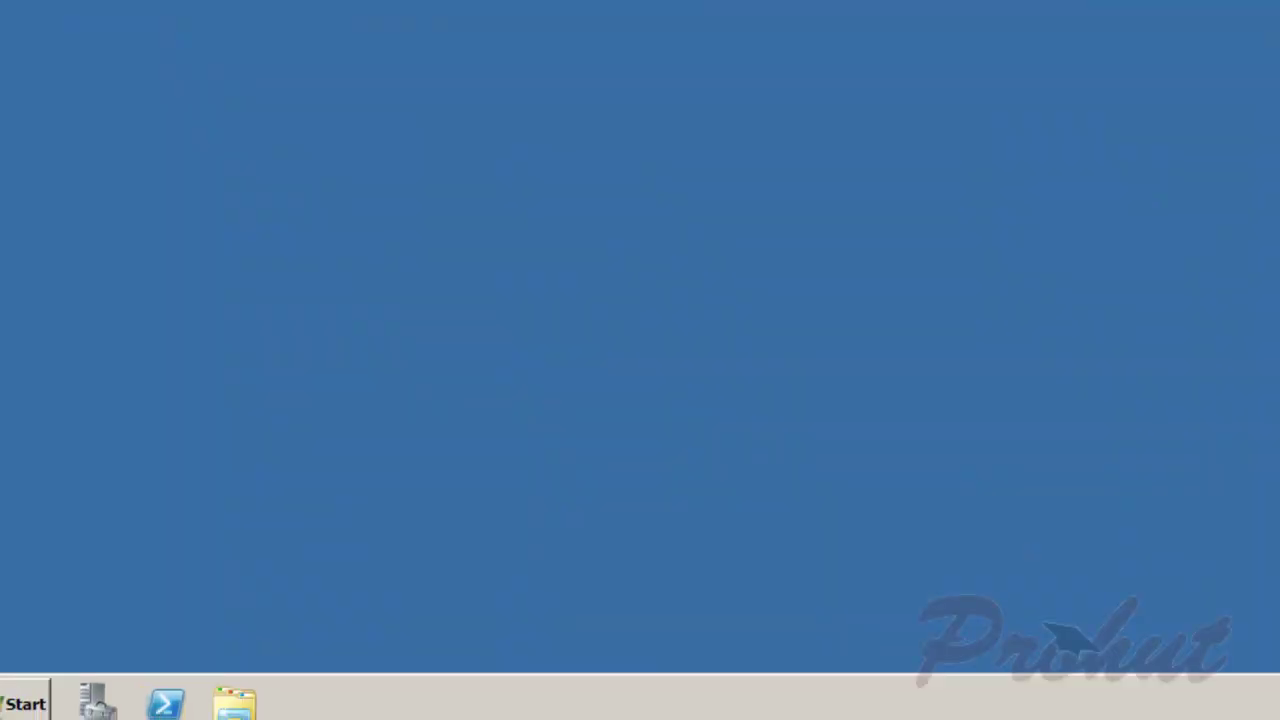
Step: Launch Windows Server Backup from Administrative Tools
left_click(27, 706)
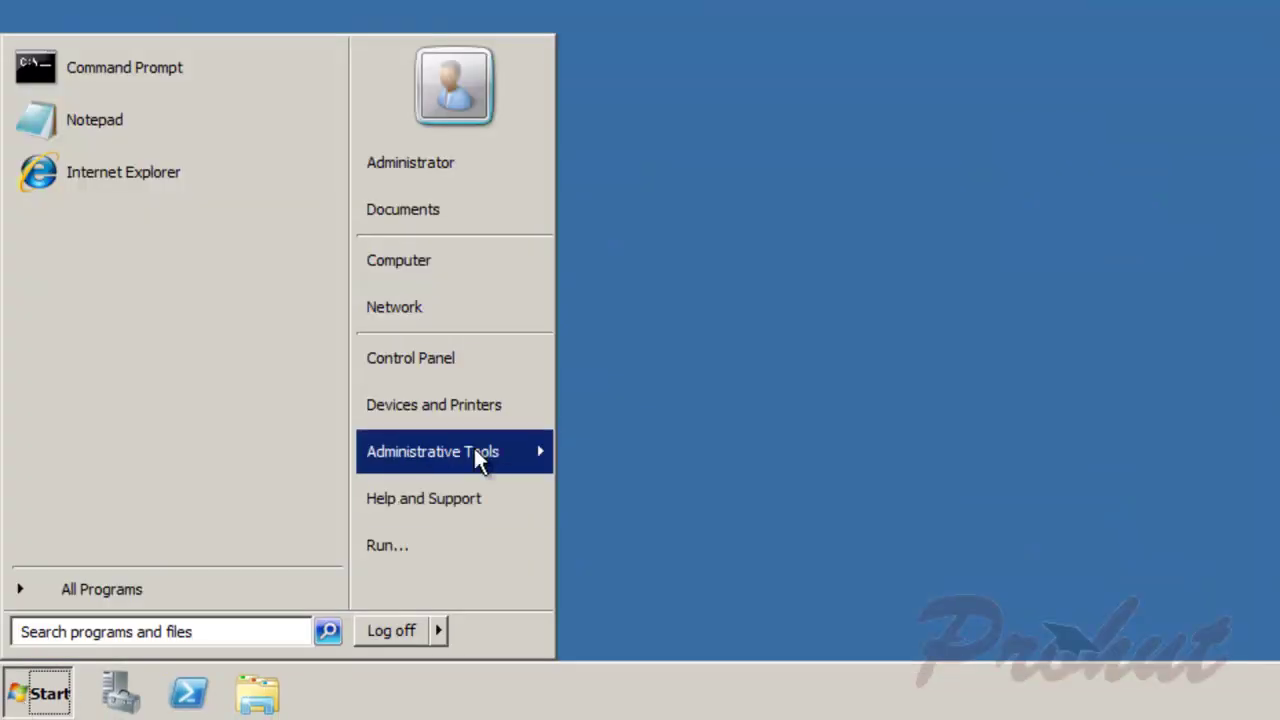
mouse_move(473, 447)
left_click(676, 461)
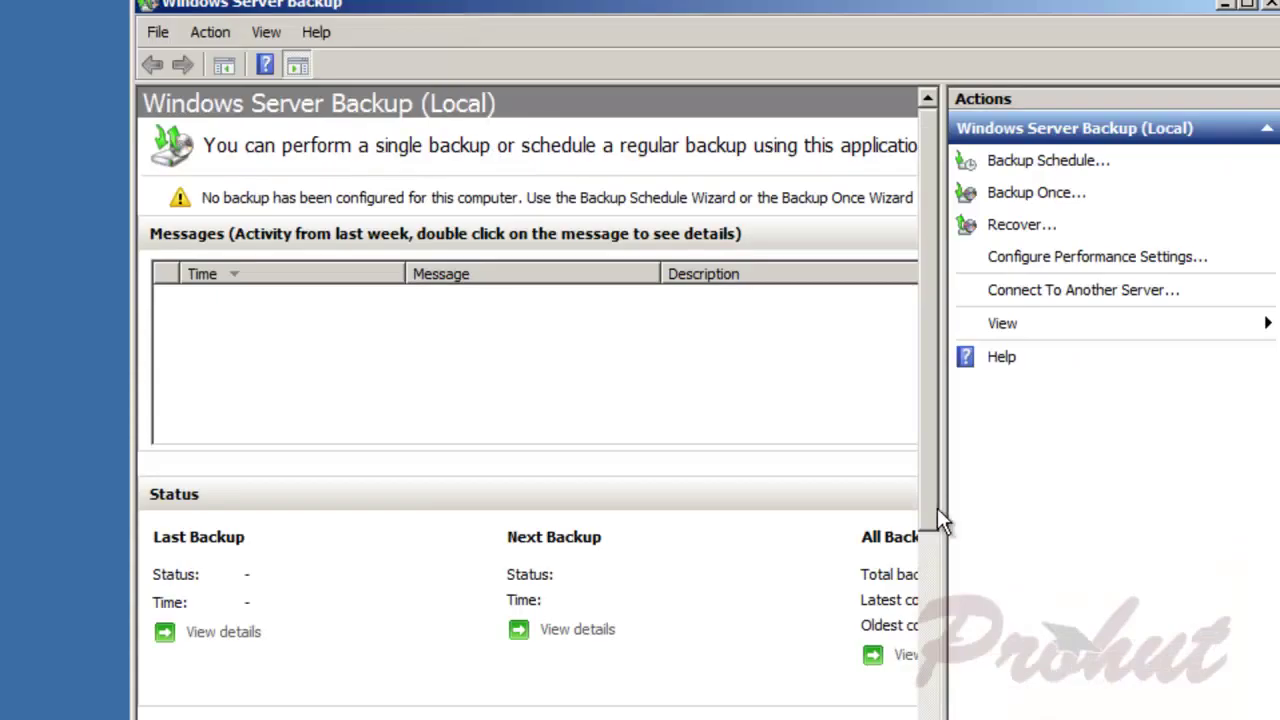
Step: Start a one-time custom backup containing only System state
left_click(1014, 192)
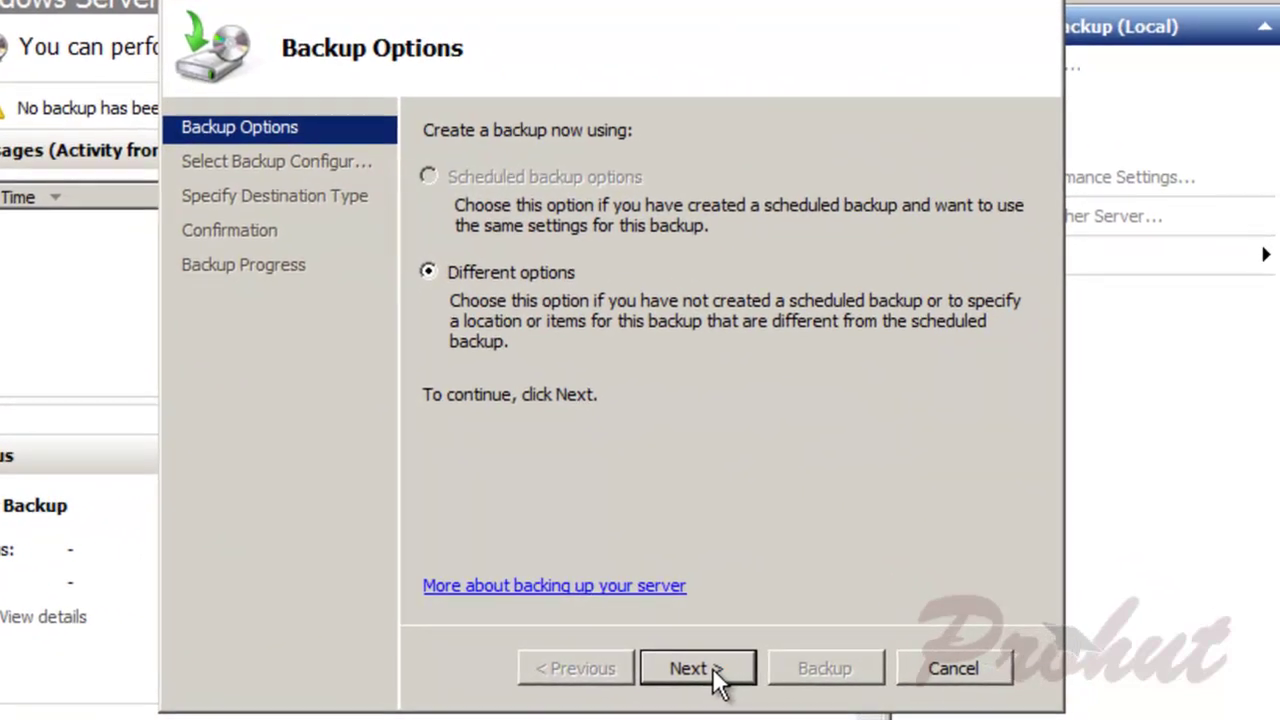
left_click(712, 667)
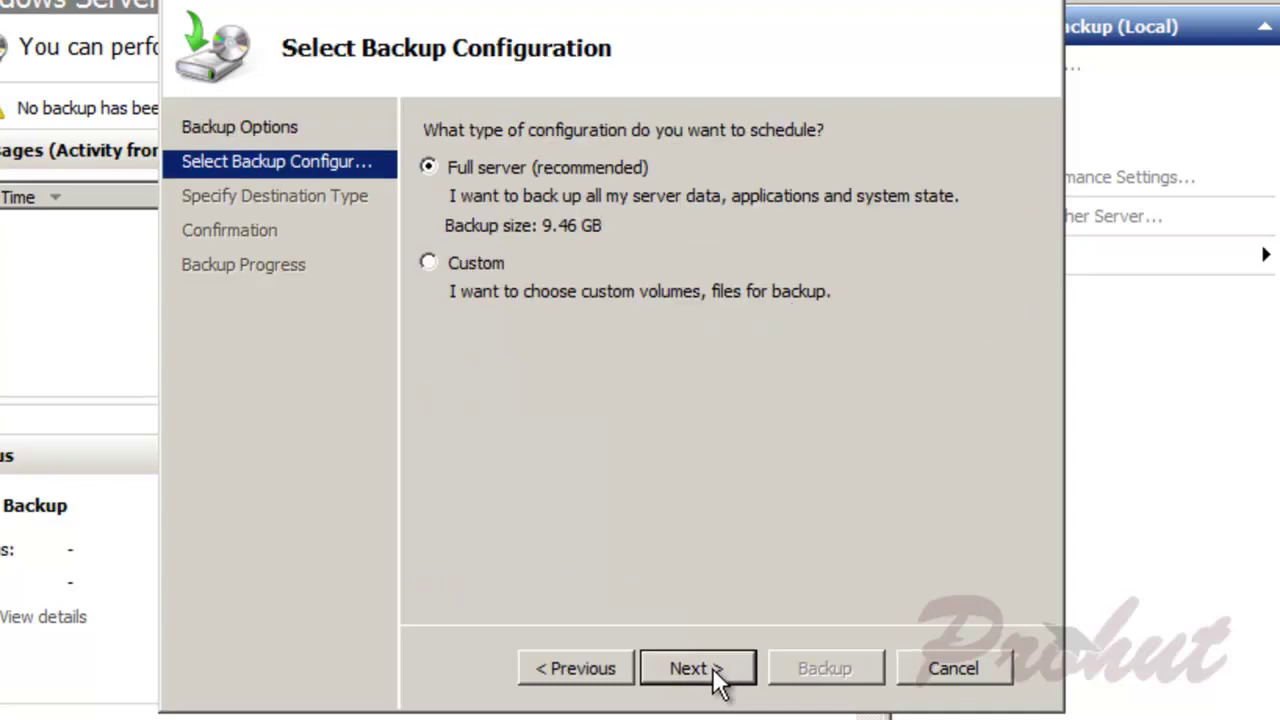
left_click(457, 266)
left_click(697, 668)
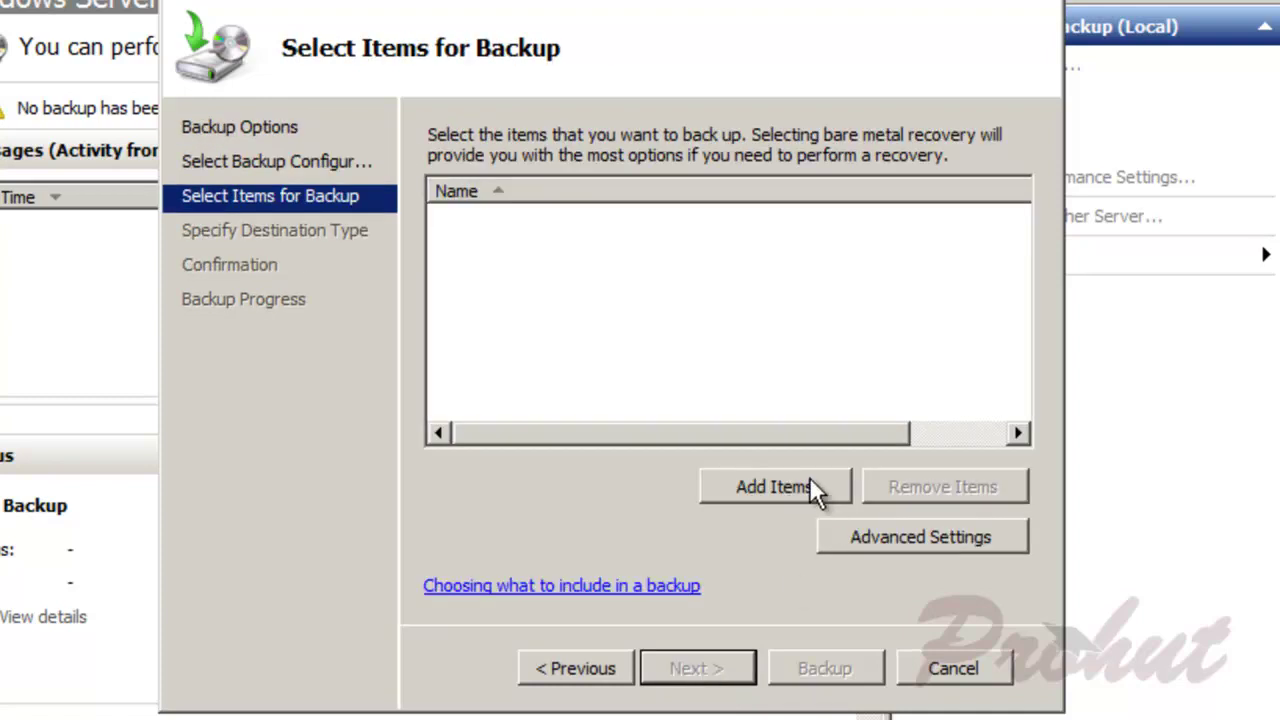
left_click(811, 487)
left_click(251, 173)
left_click(852, 666)
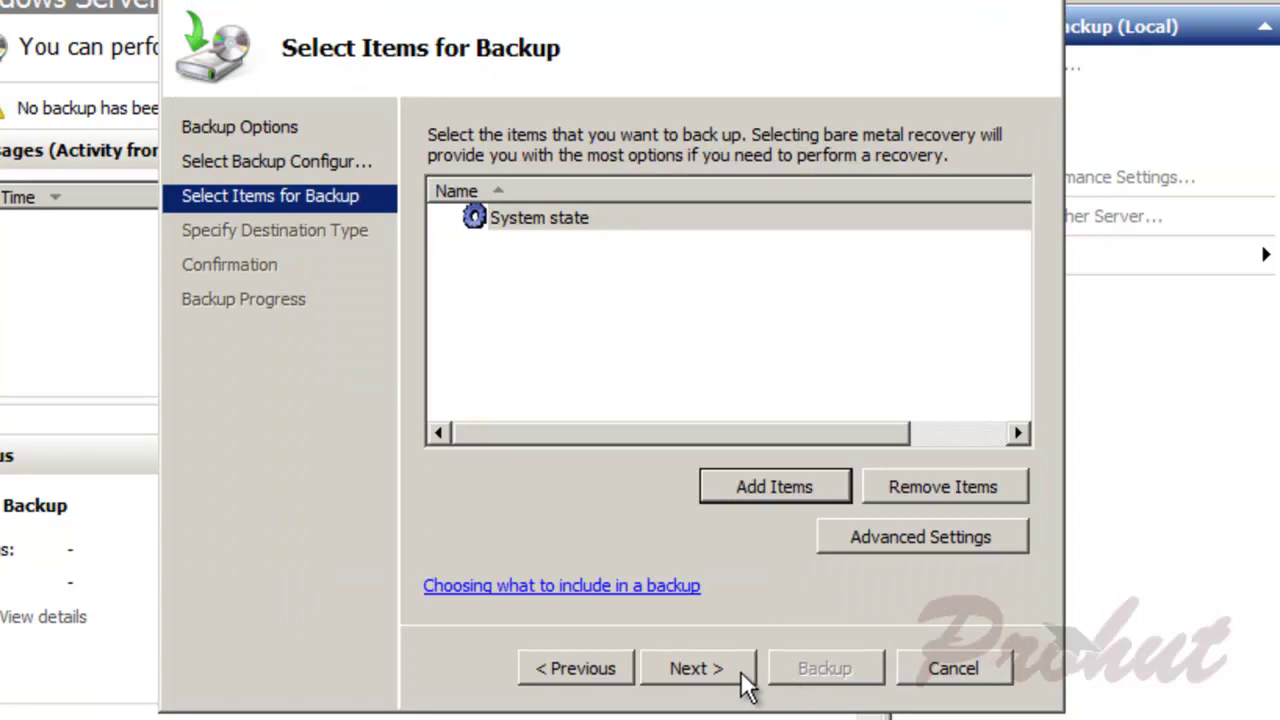
left_click(726, 678)
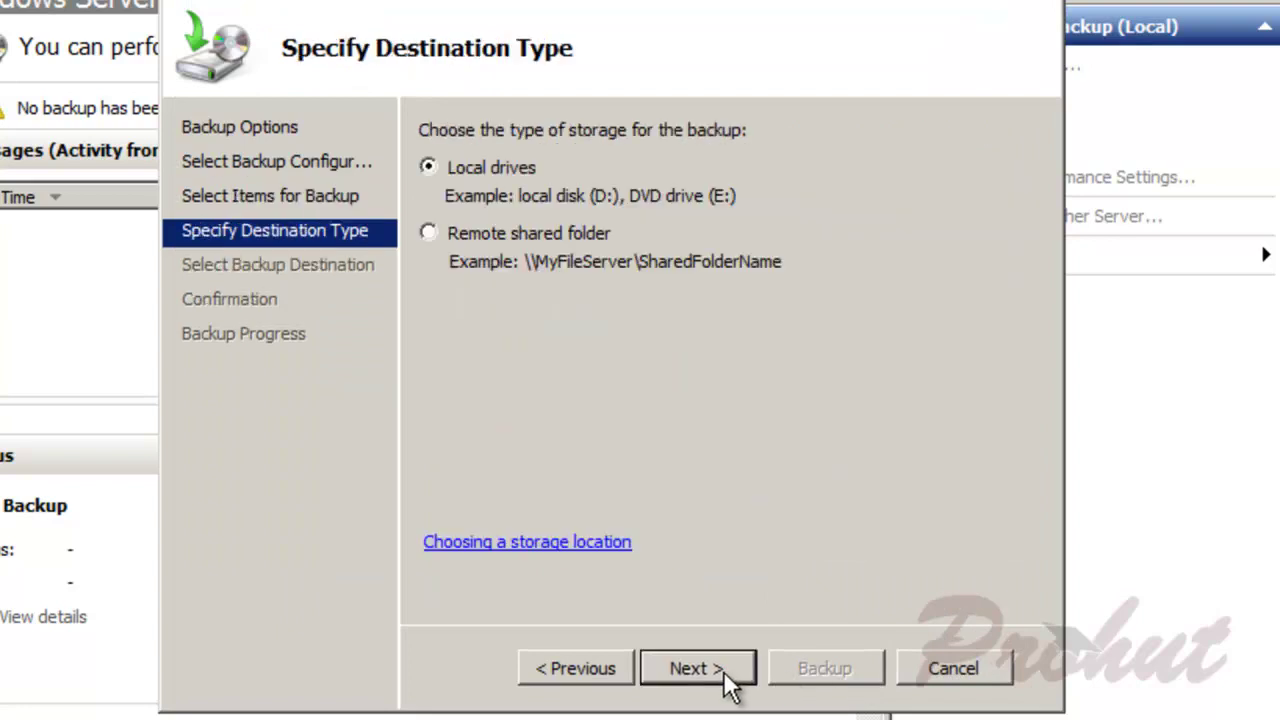
Step: Back up the system state to Backup (D:), then close Windows Server Backup when finished
left_click(723, 670)
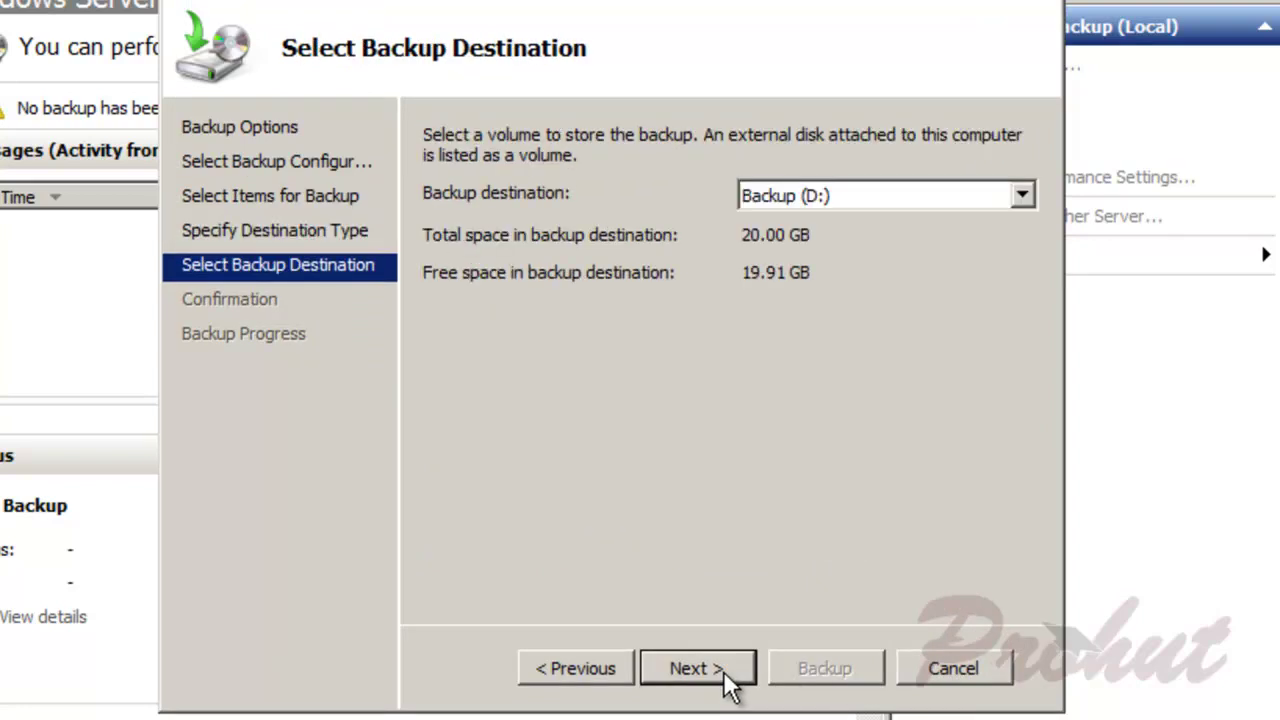
left_click(1025, 190)
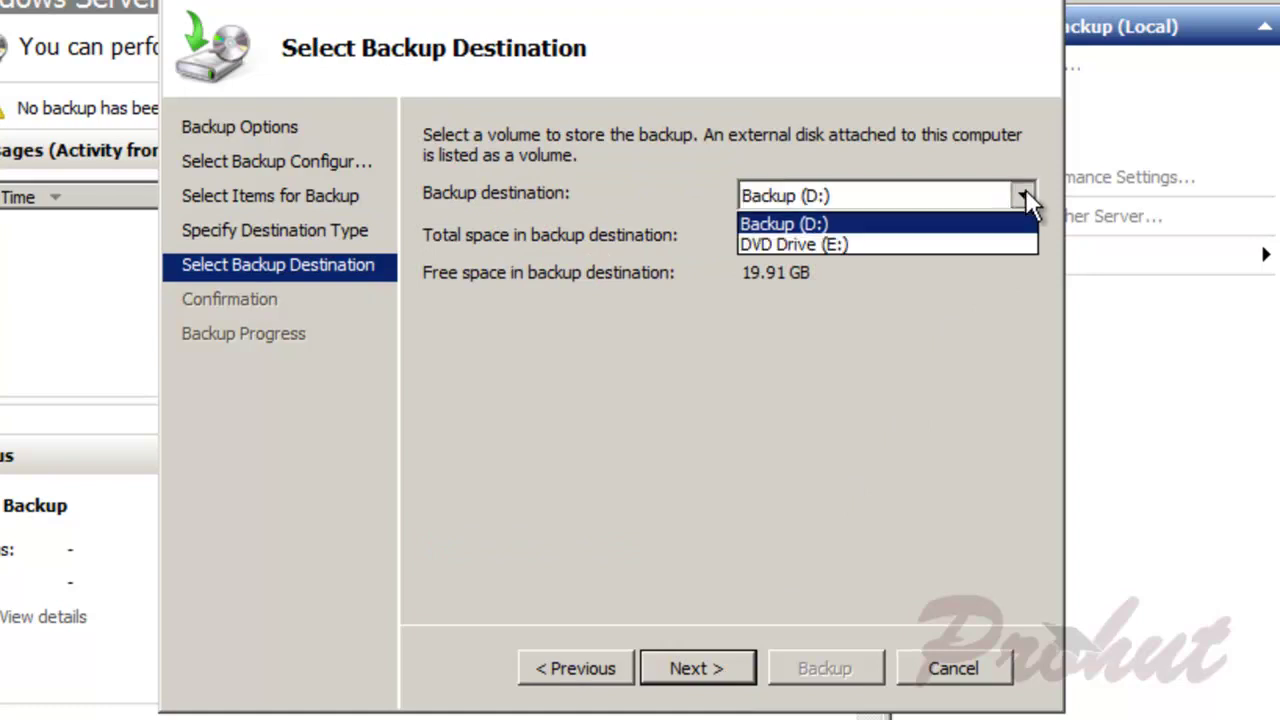
left_click(1025, 189)
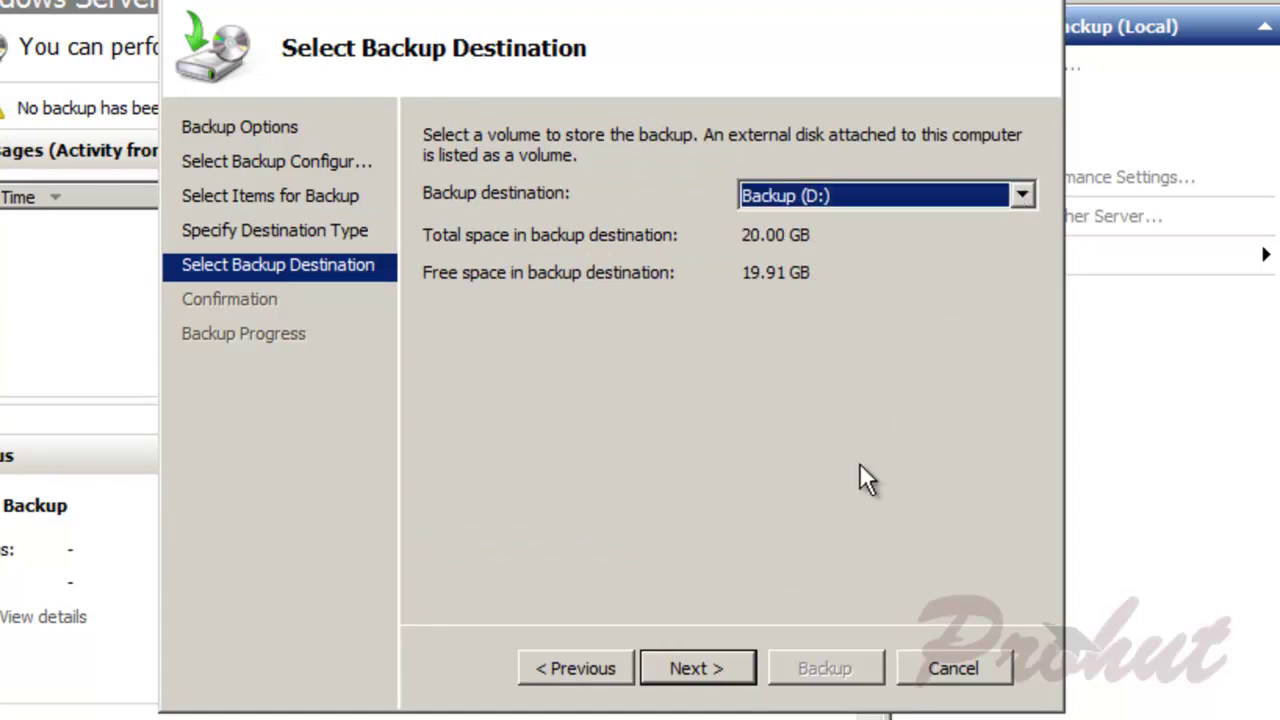
left_click(704, 675)
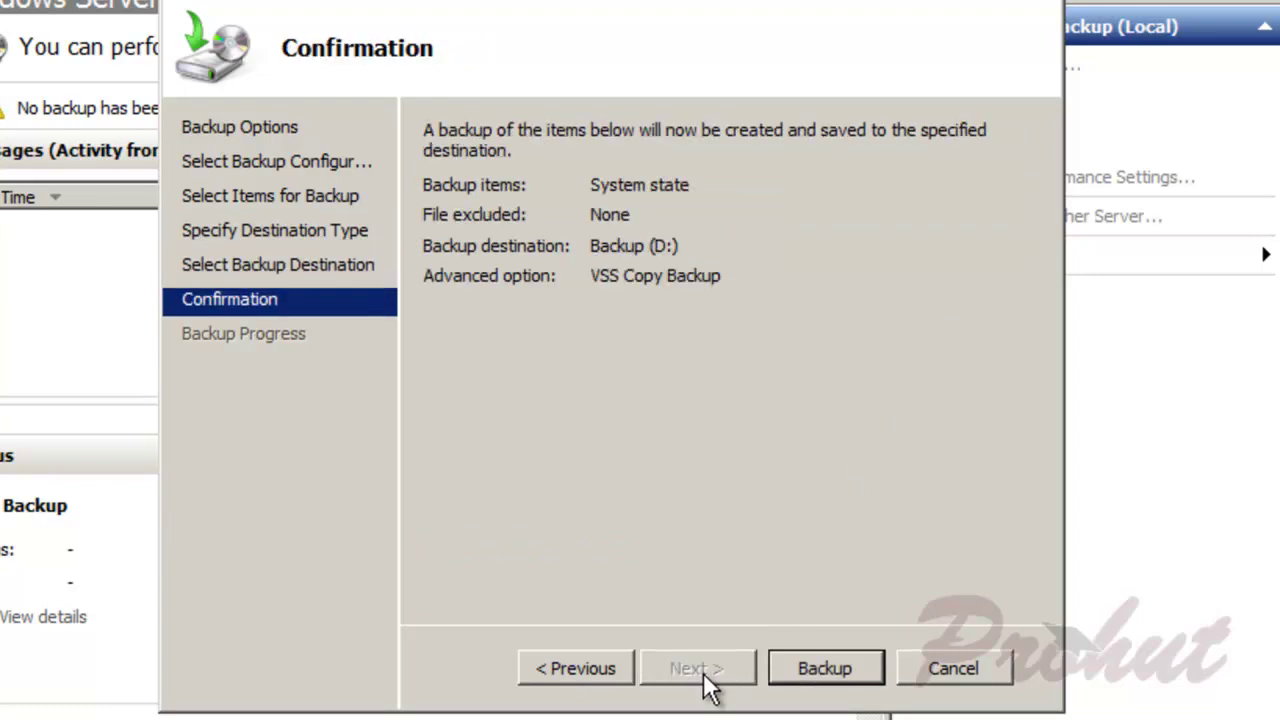
left_click(838, 672)
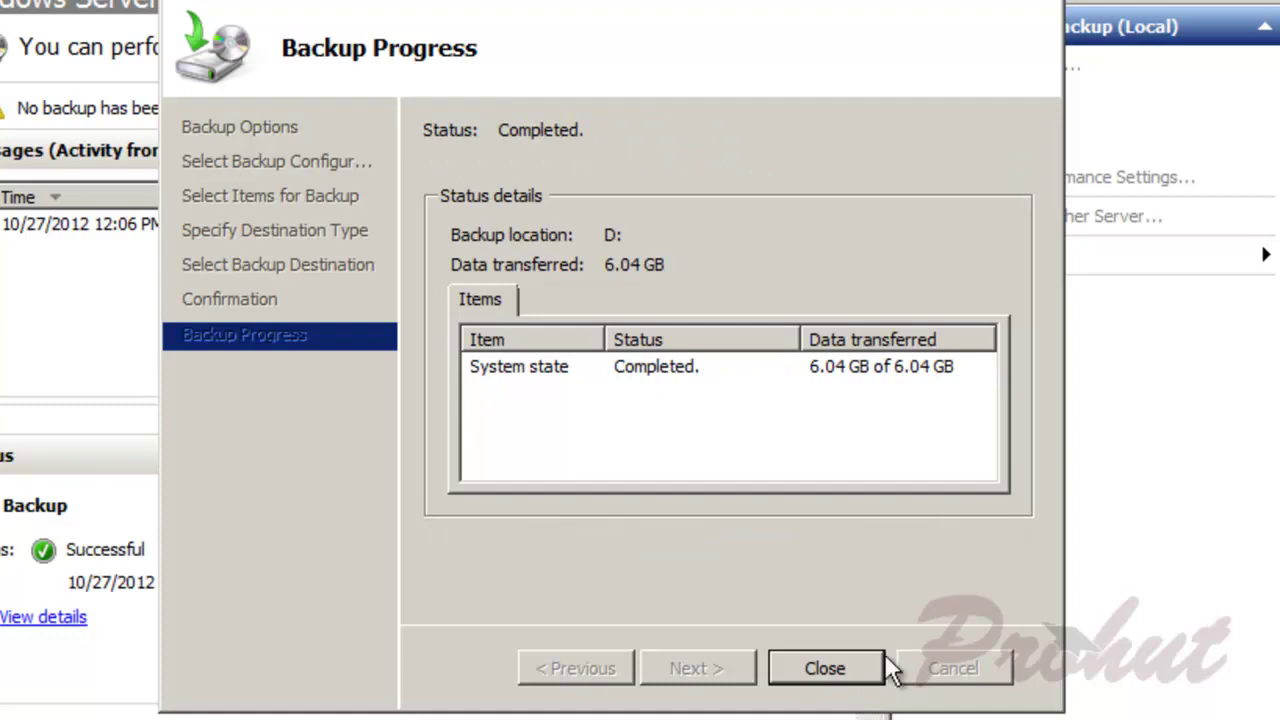
left_click(831, 670)
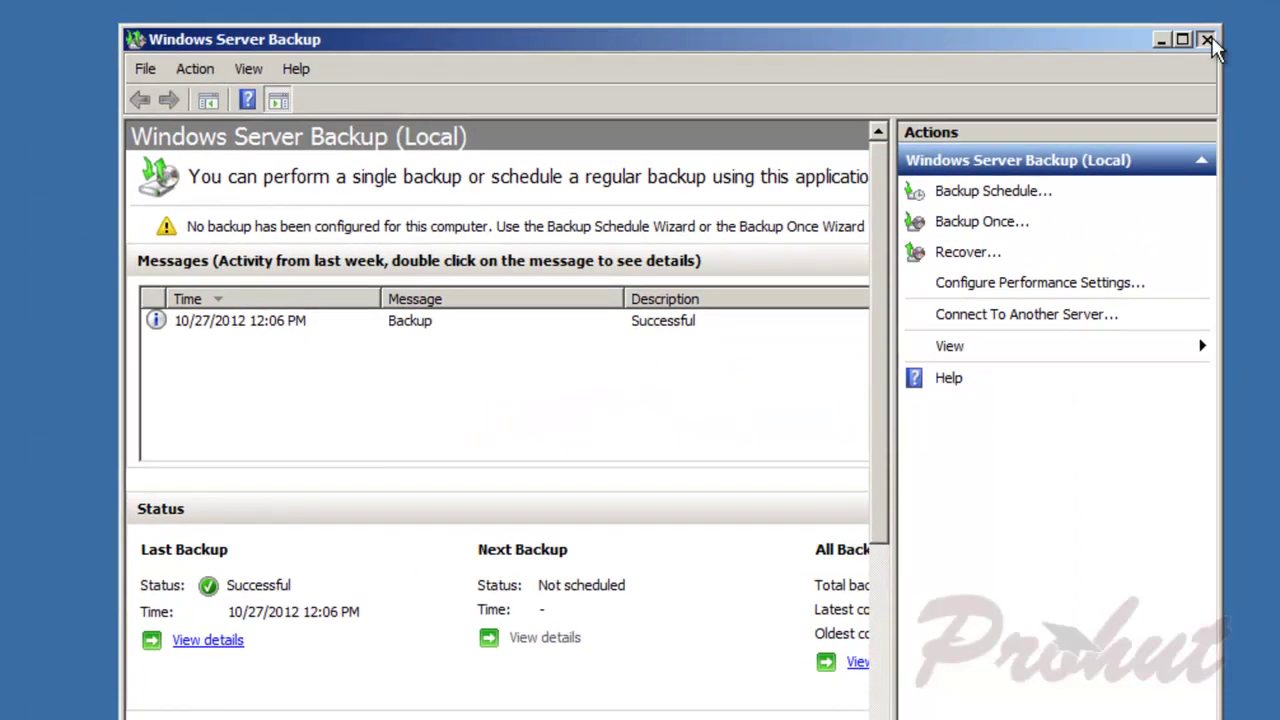
left_click(1208, 41)
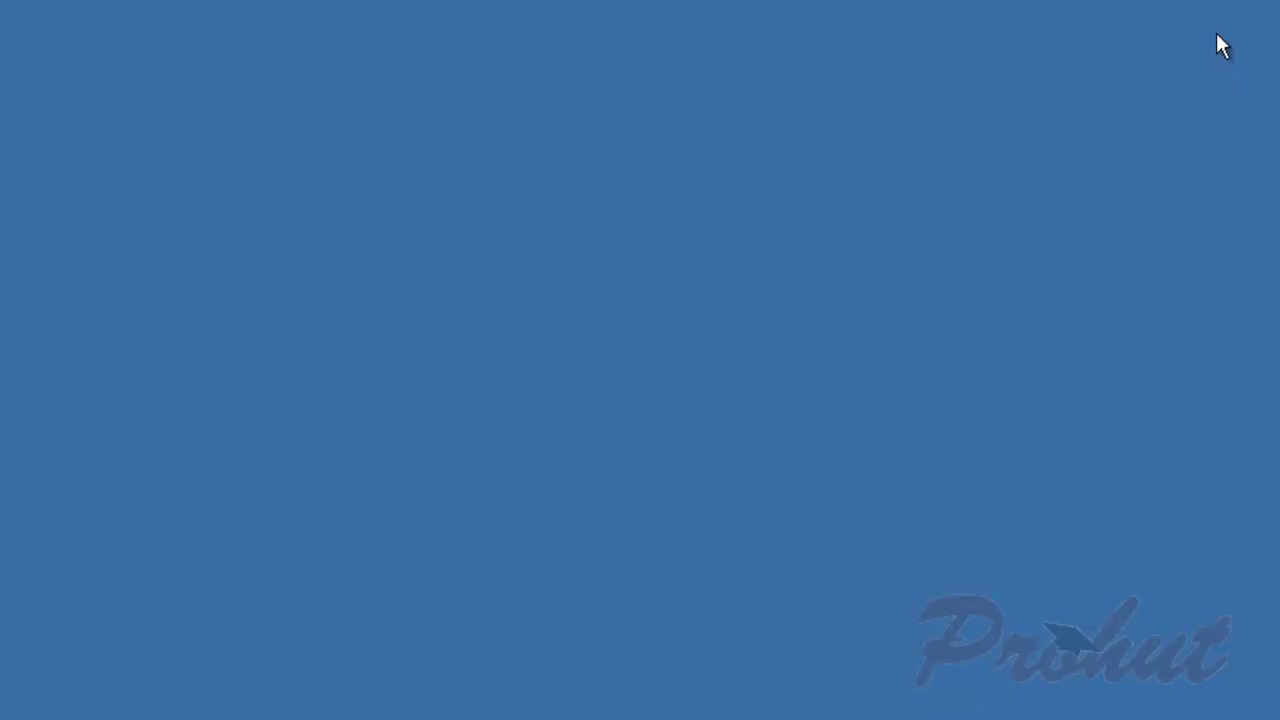
Step: Open Active Directory Users and Computers and delete Sales together with its subtree
left_click(60, 695)
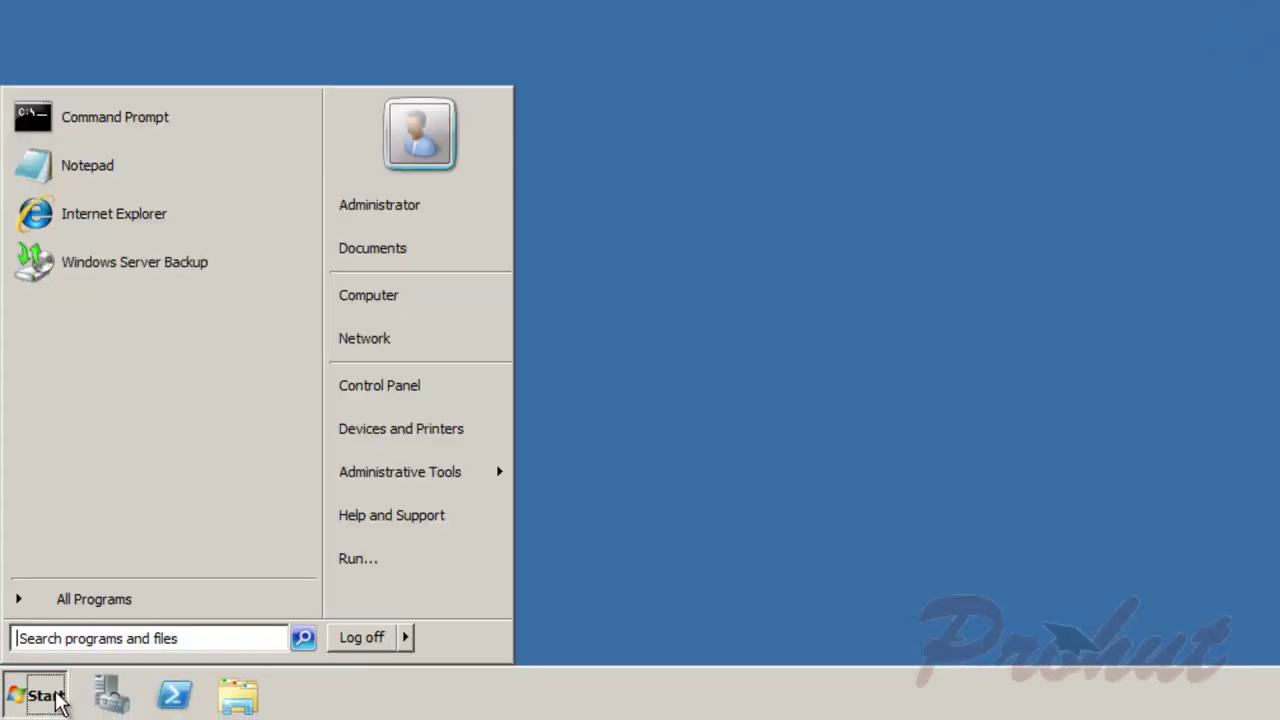
mouse_move(440, 476)
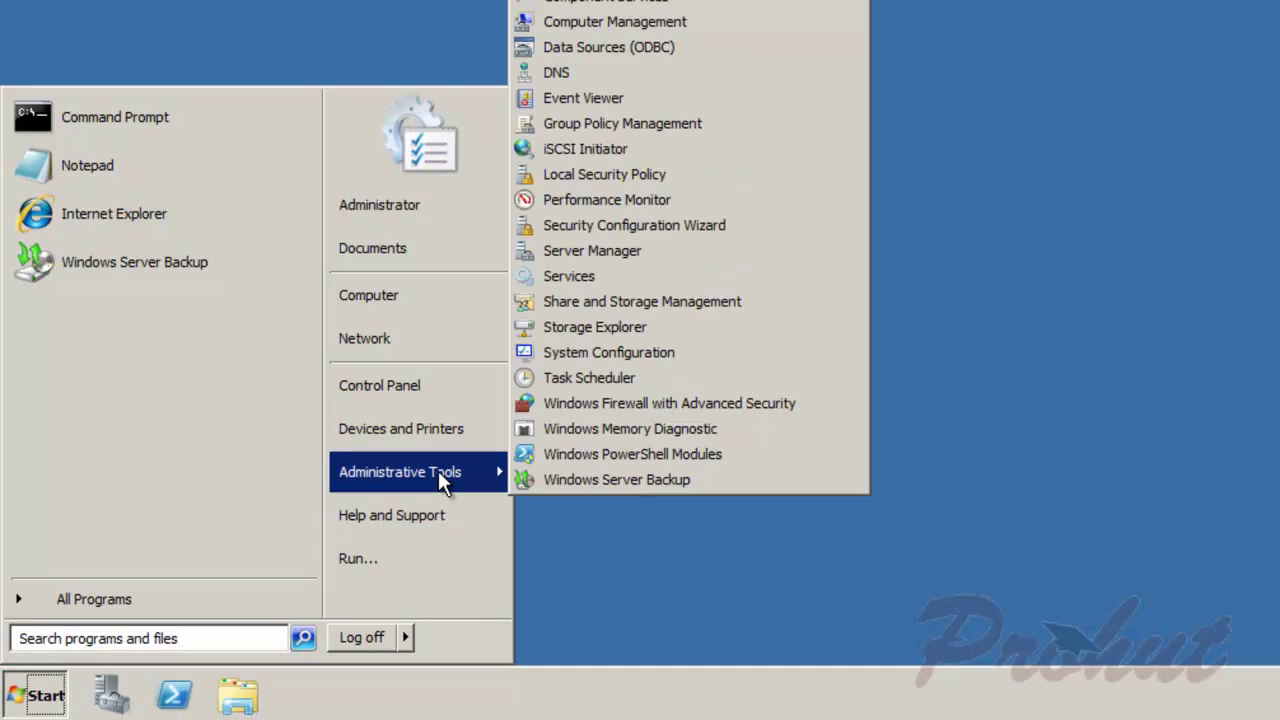
left_click(667, 58)
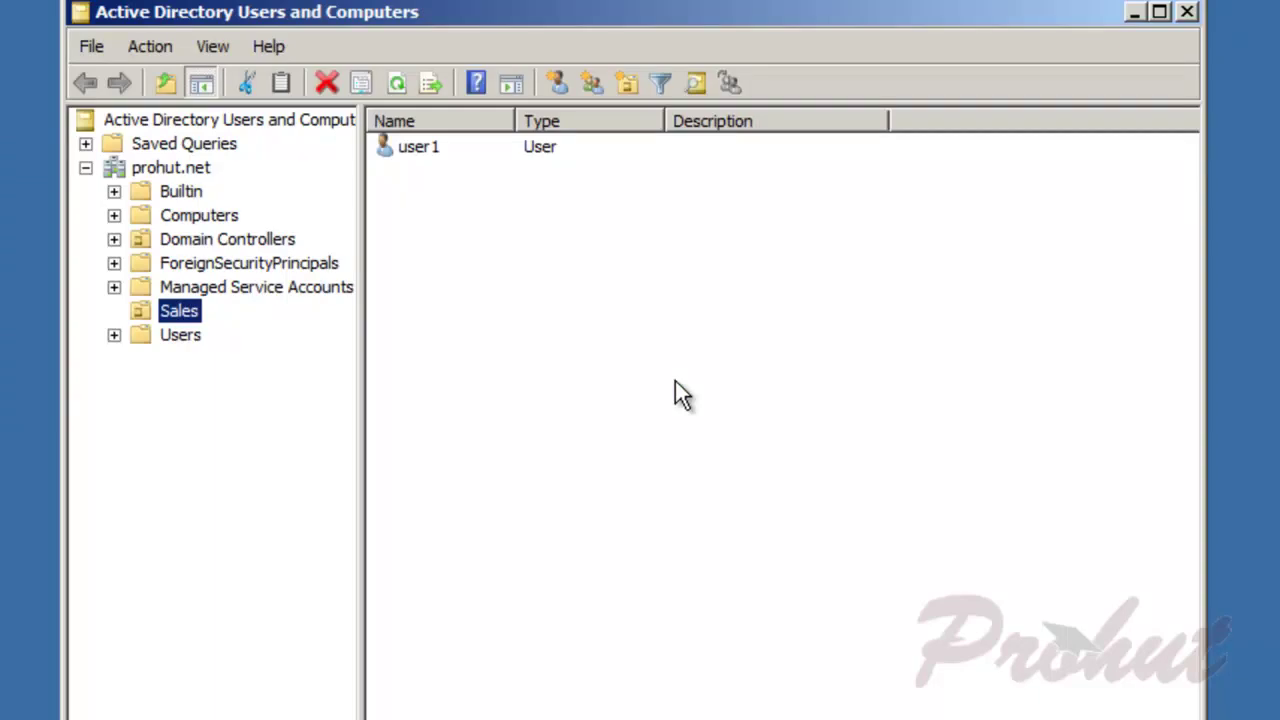
left_click(328, 80)
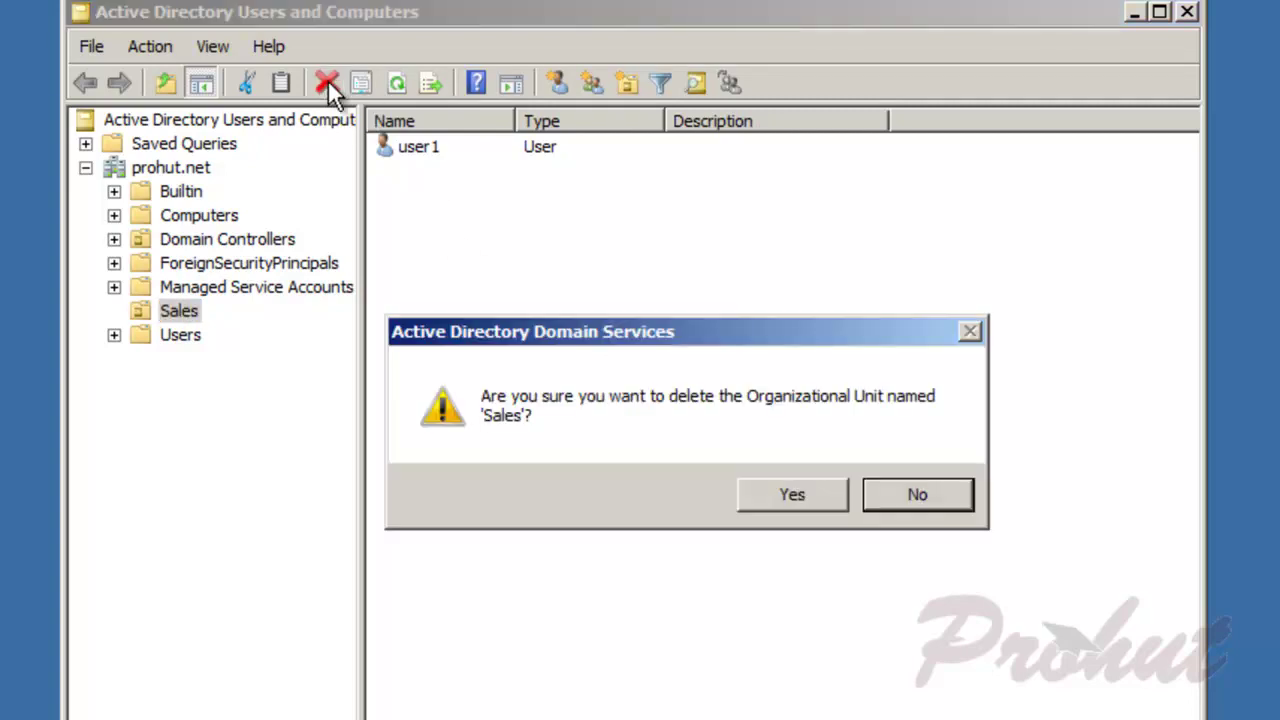
left_click(791, 505)
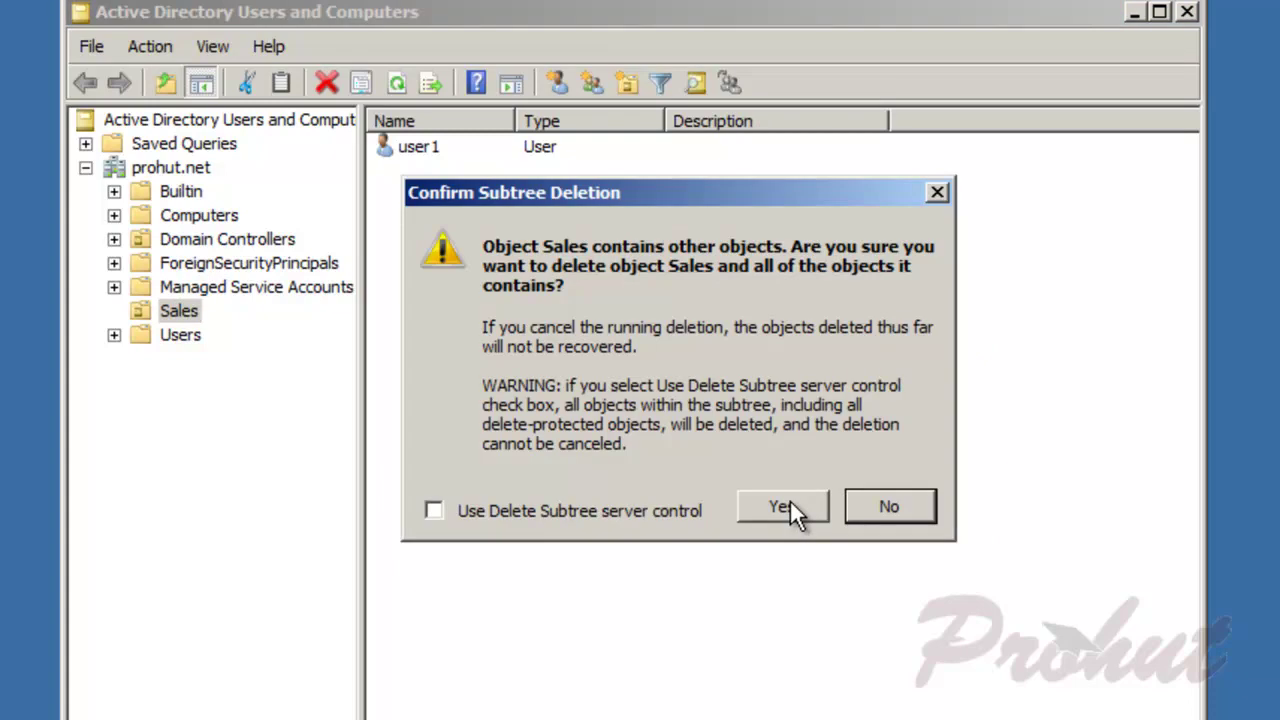
left_click(790, 500)
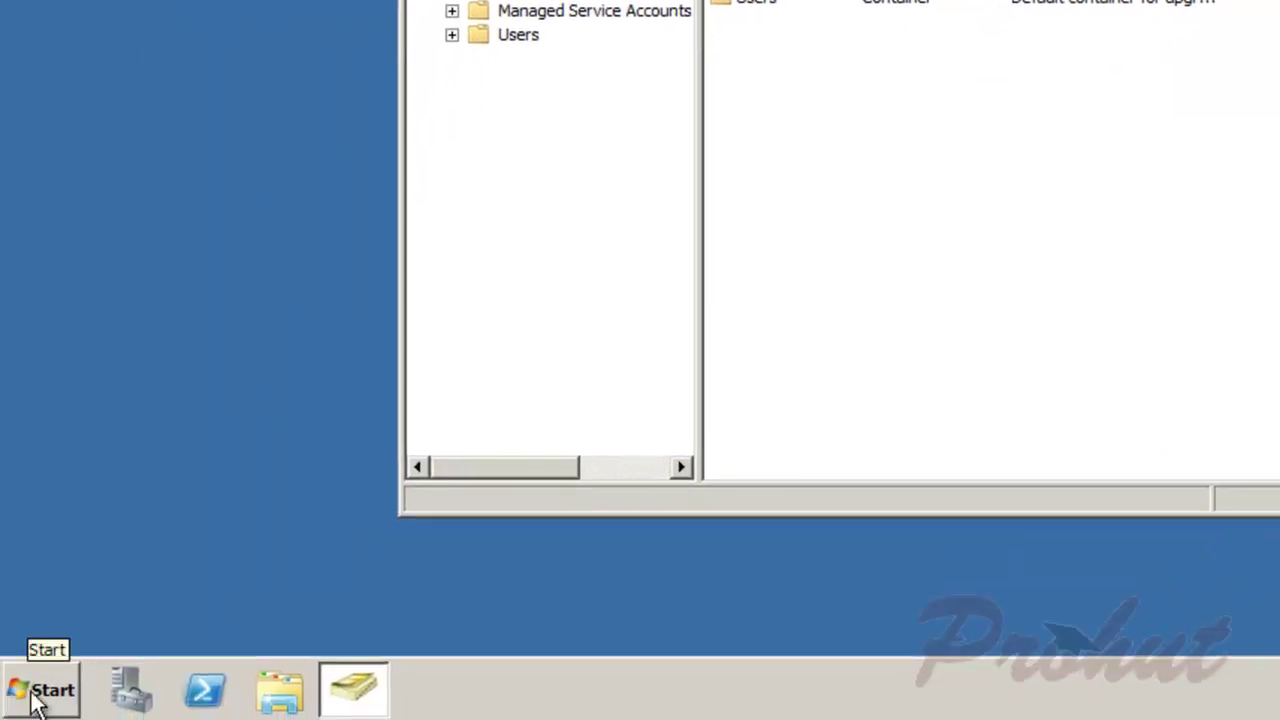
Step: Via msconfig, enable Safe boot with Active Directory repair and restart the server
left_click(38, 700)
left_click(429, 557)
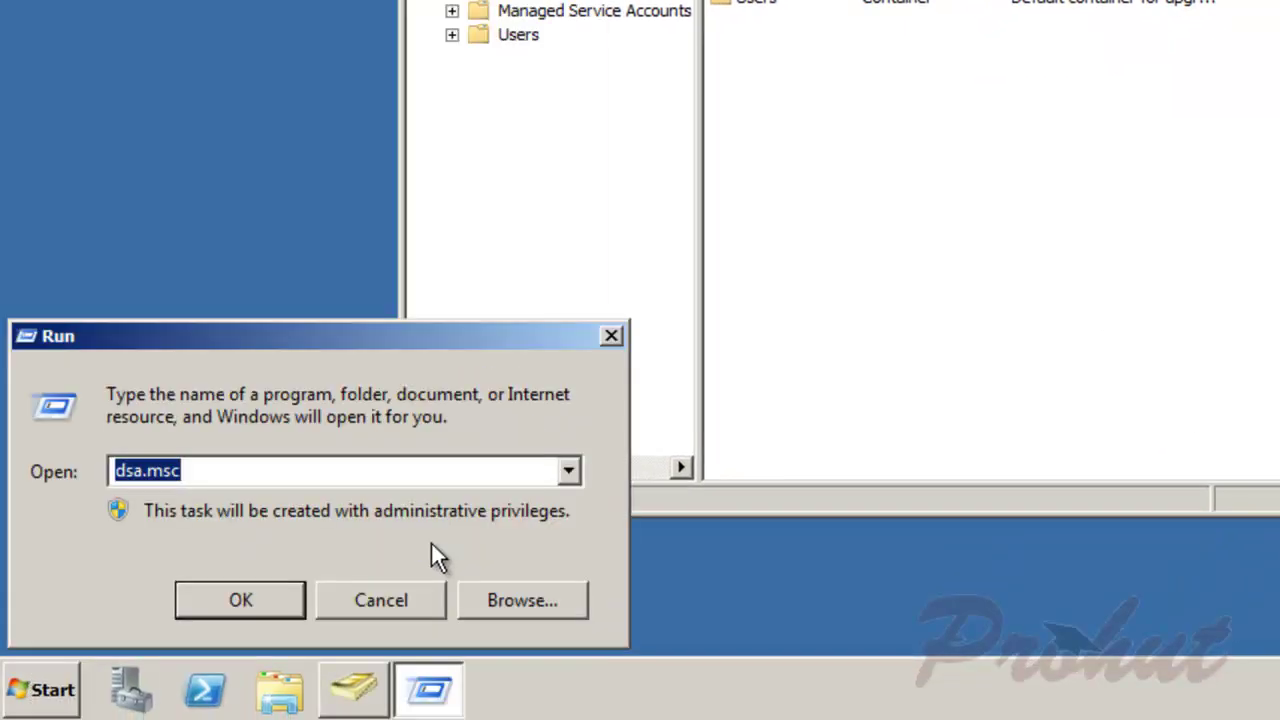
type("msconfig")
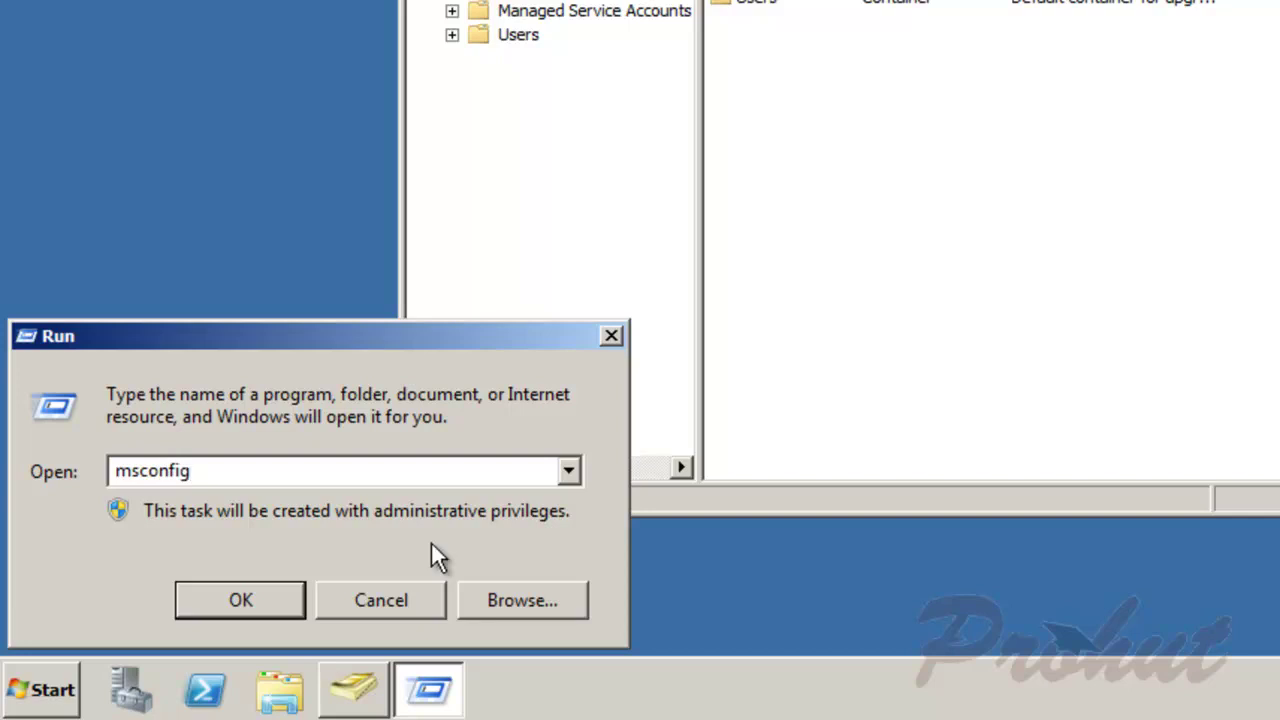
key("Return")
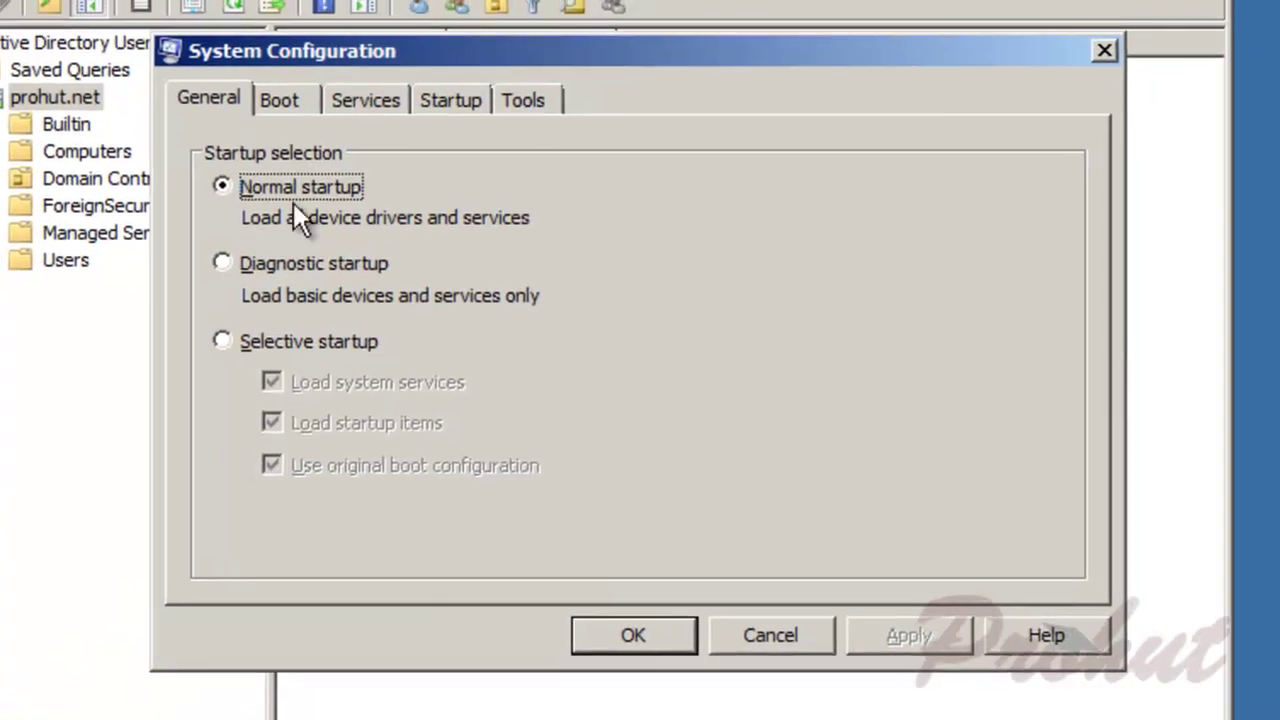
left_click(285, 104)
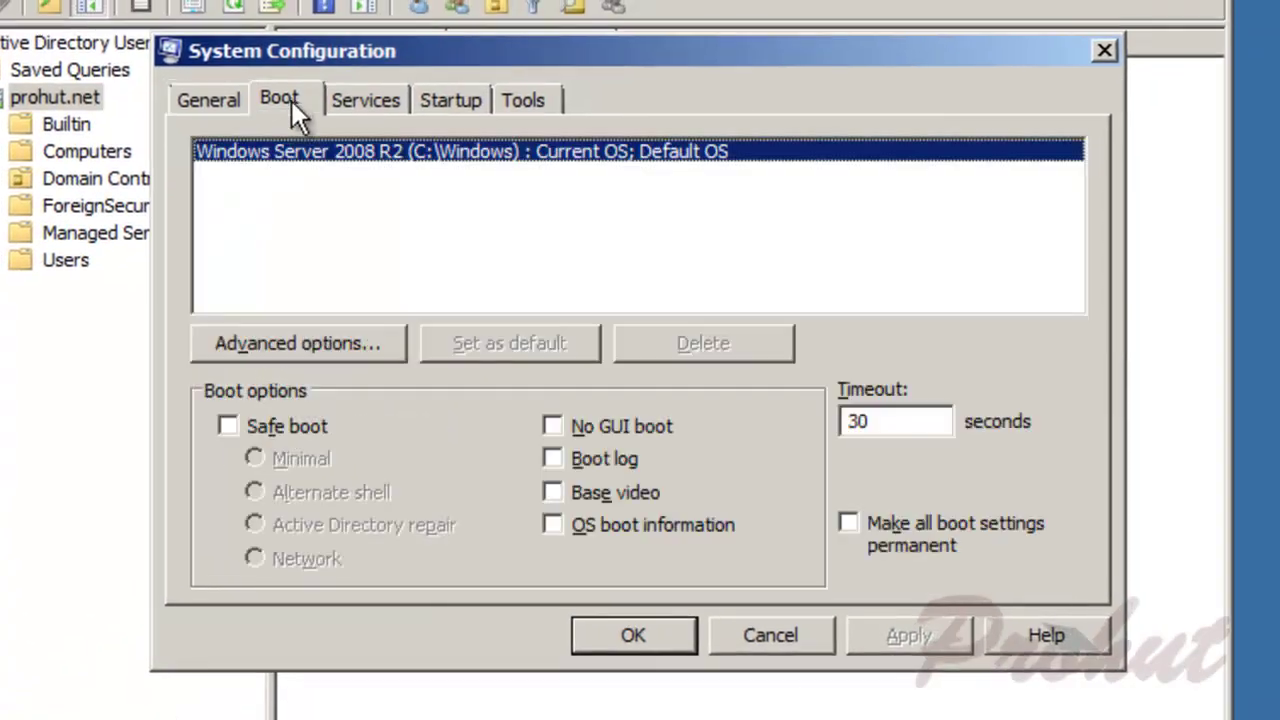
left_click(286, 426)
left_click(359, 525)
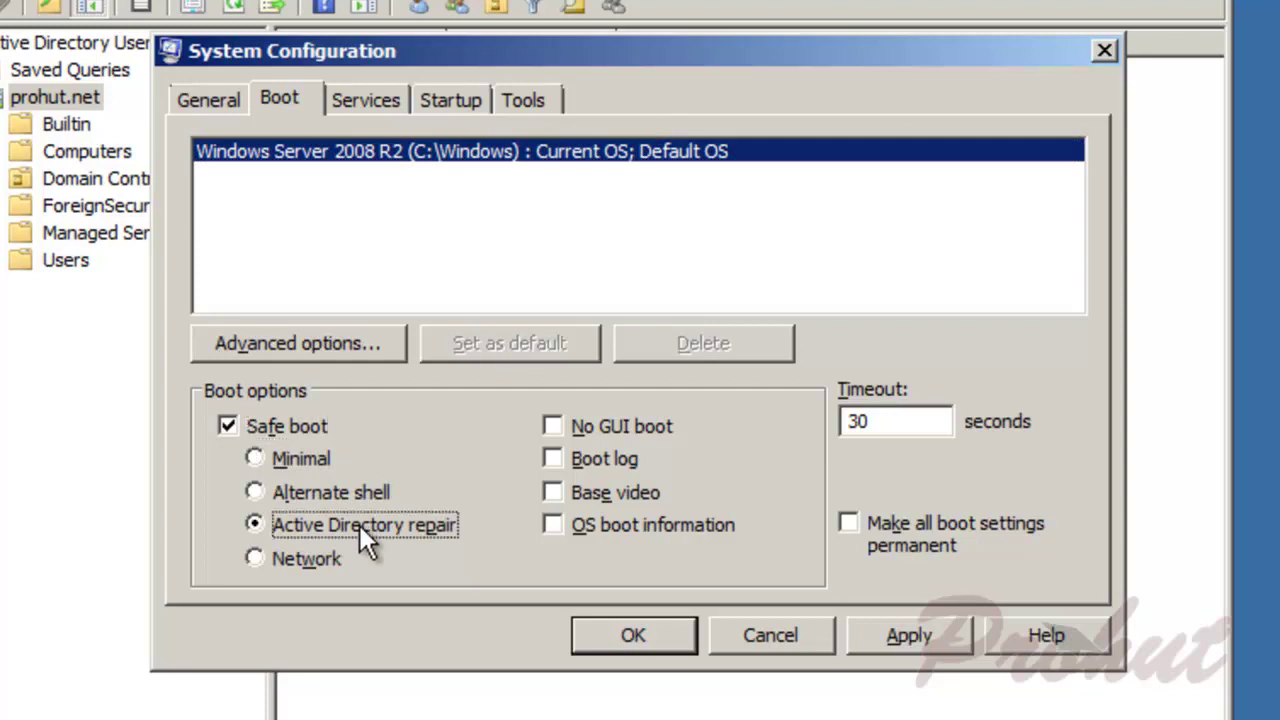
left_click(919, 639)
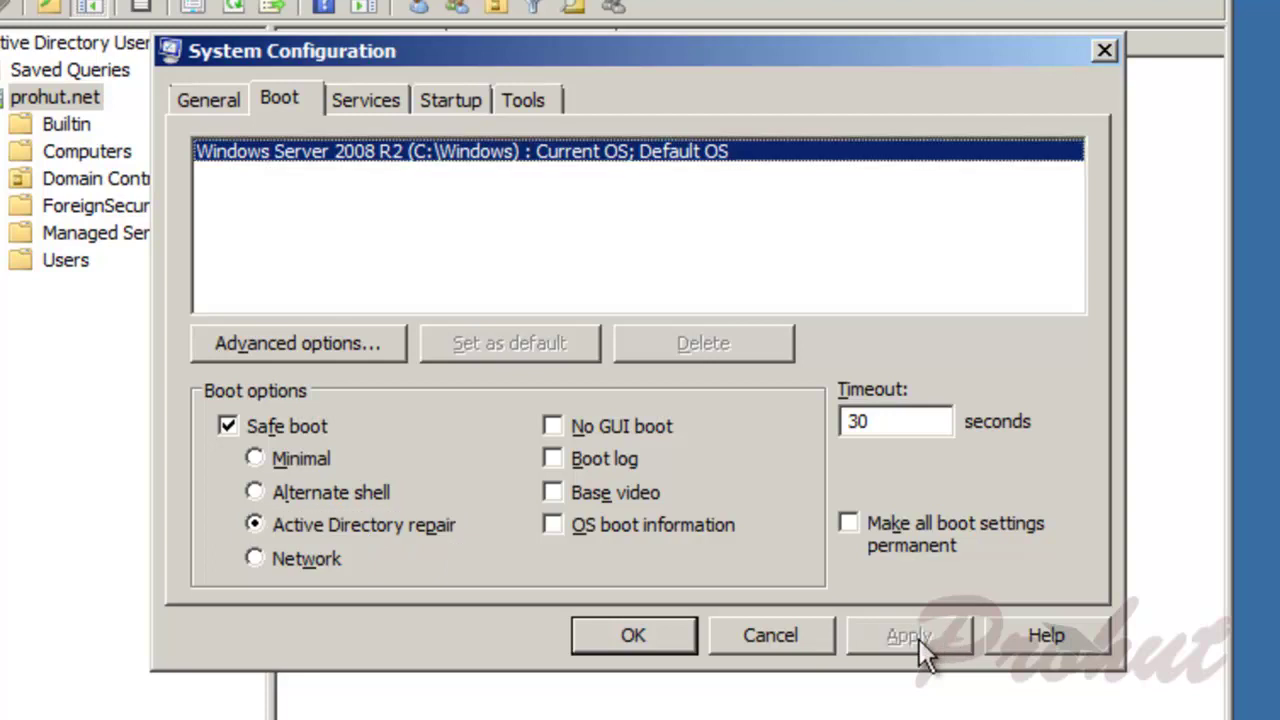
left_click(640, 646)
left_click(536, 437)
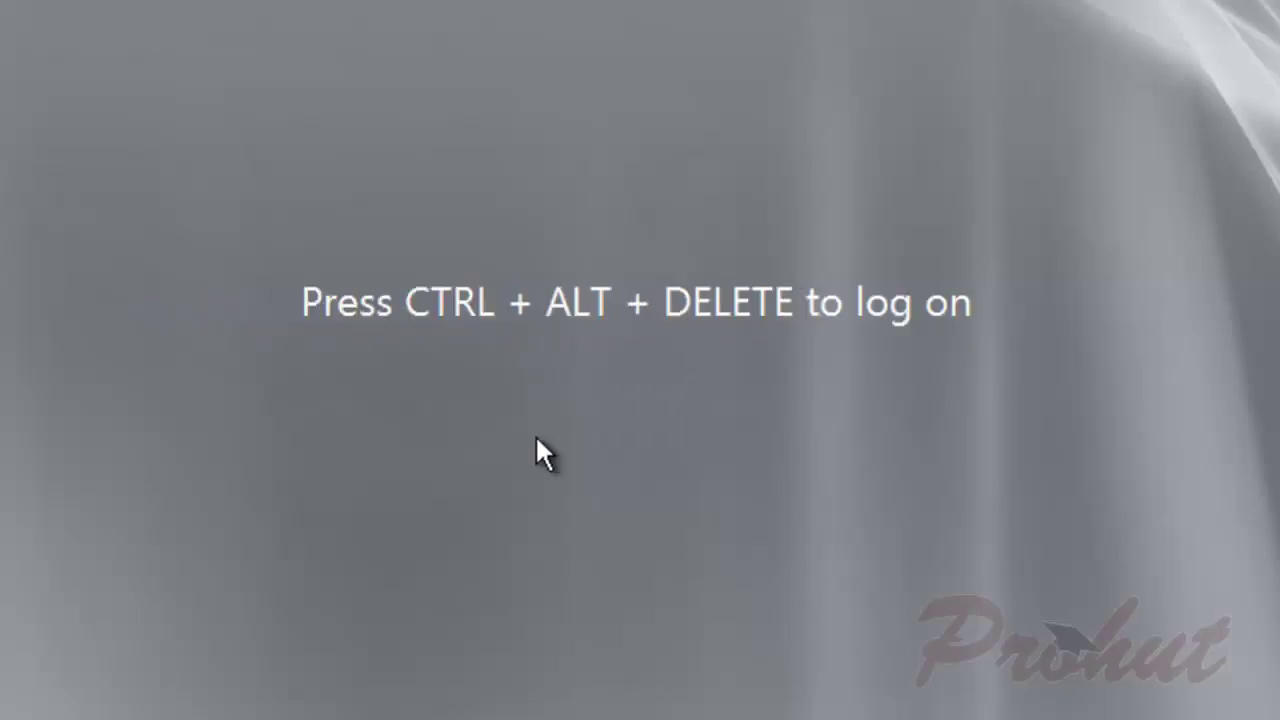
Step: Log on as Administrator with the DSRM password at the sign-in screen
key("ctrl+alt+Delete")
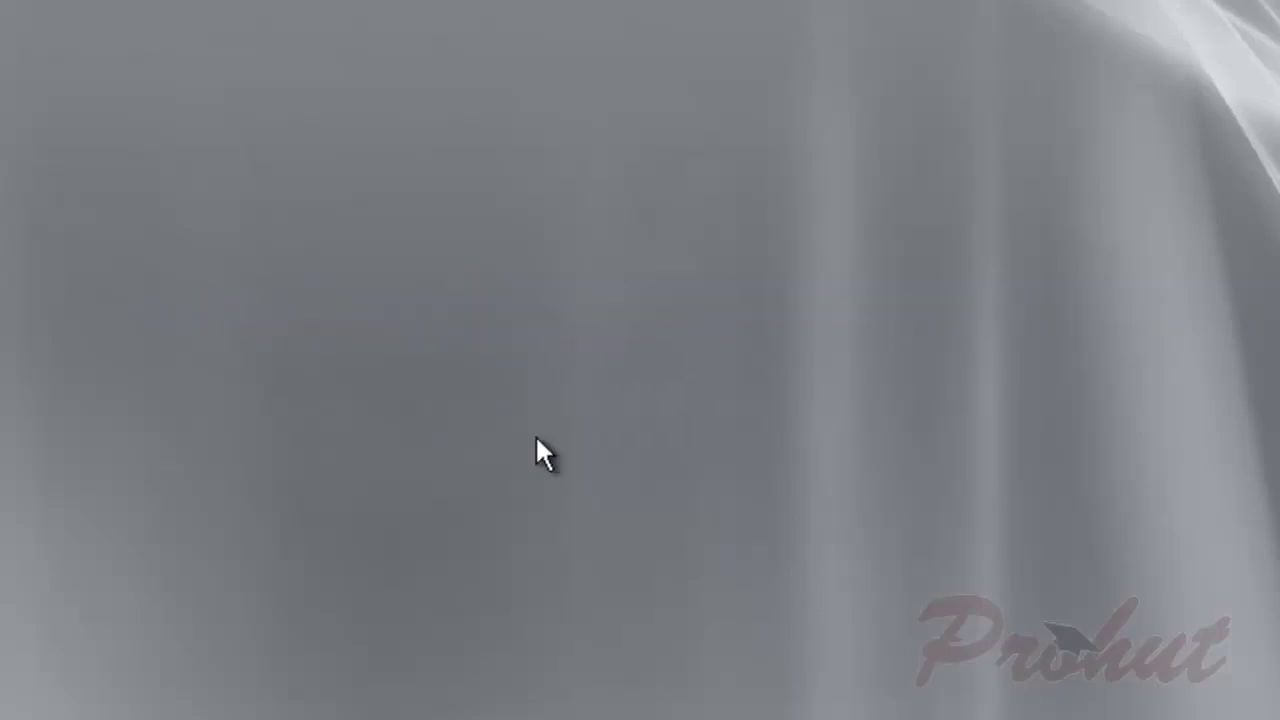
left_click(675, 712)
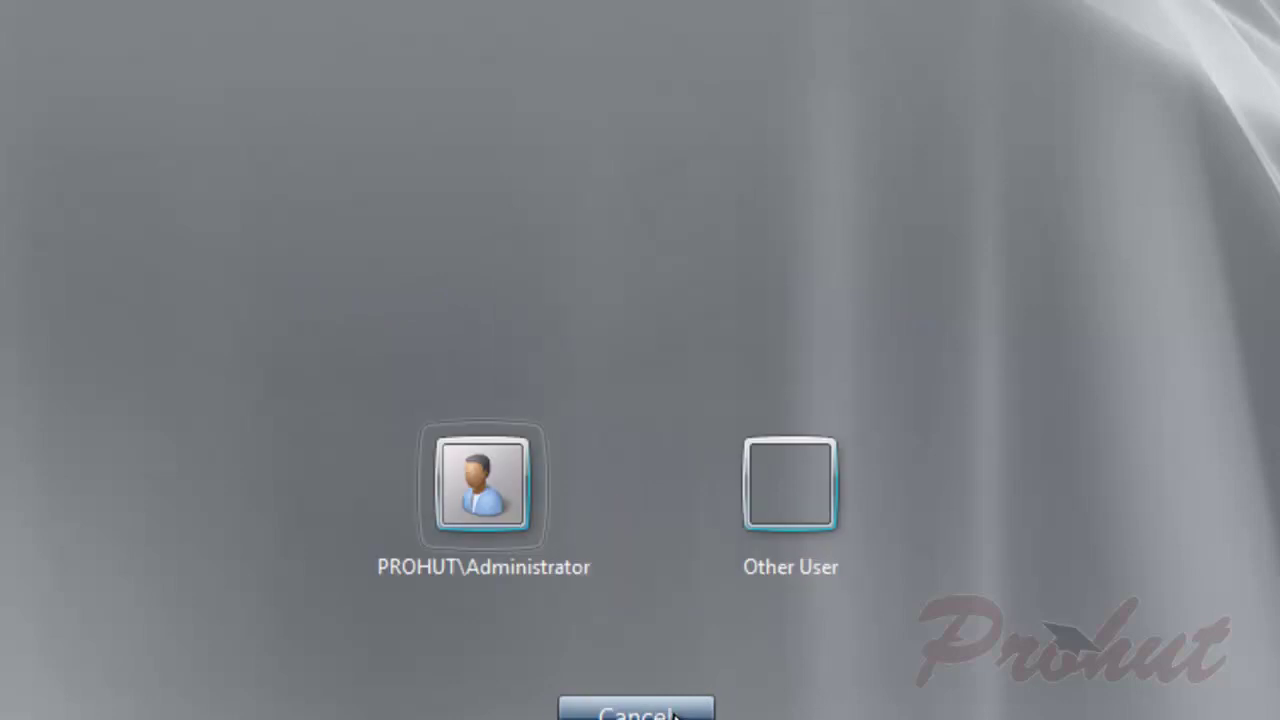
left_click(776, 512)
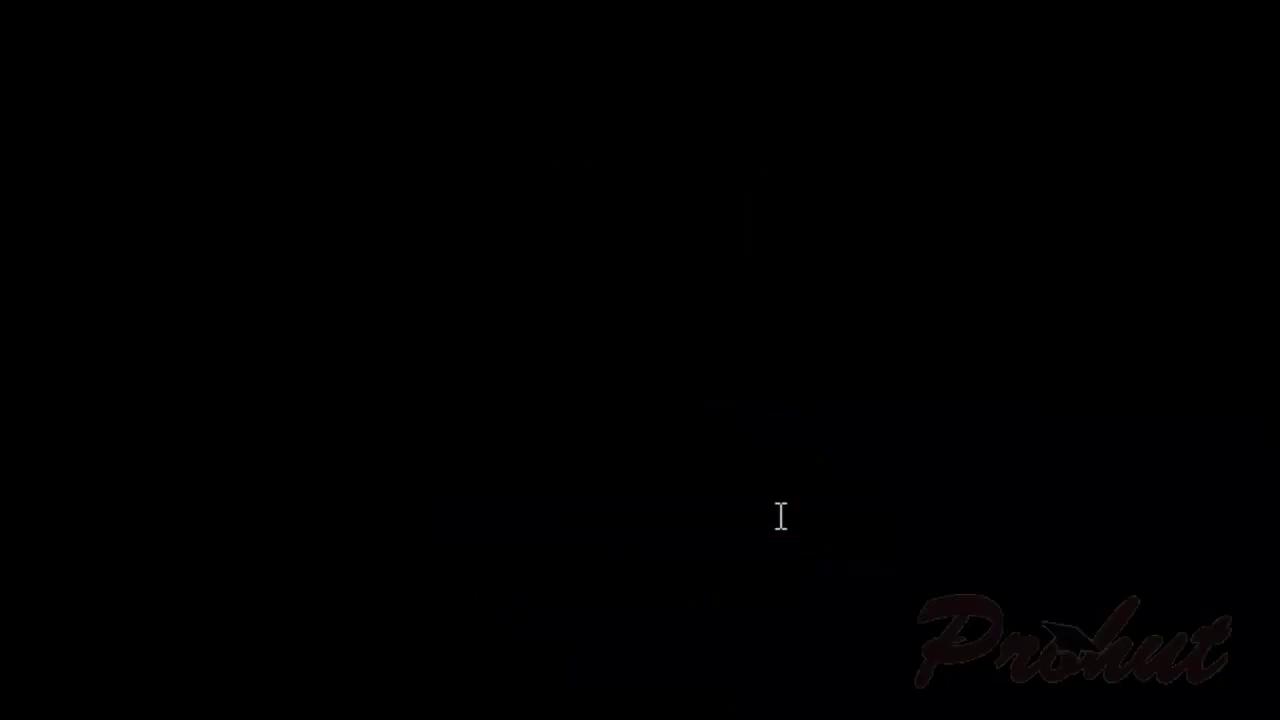
type("Administrator")
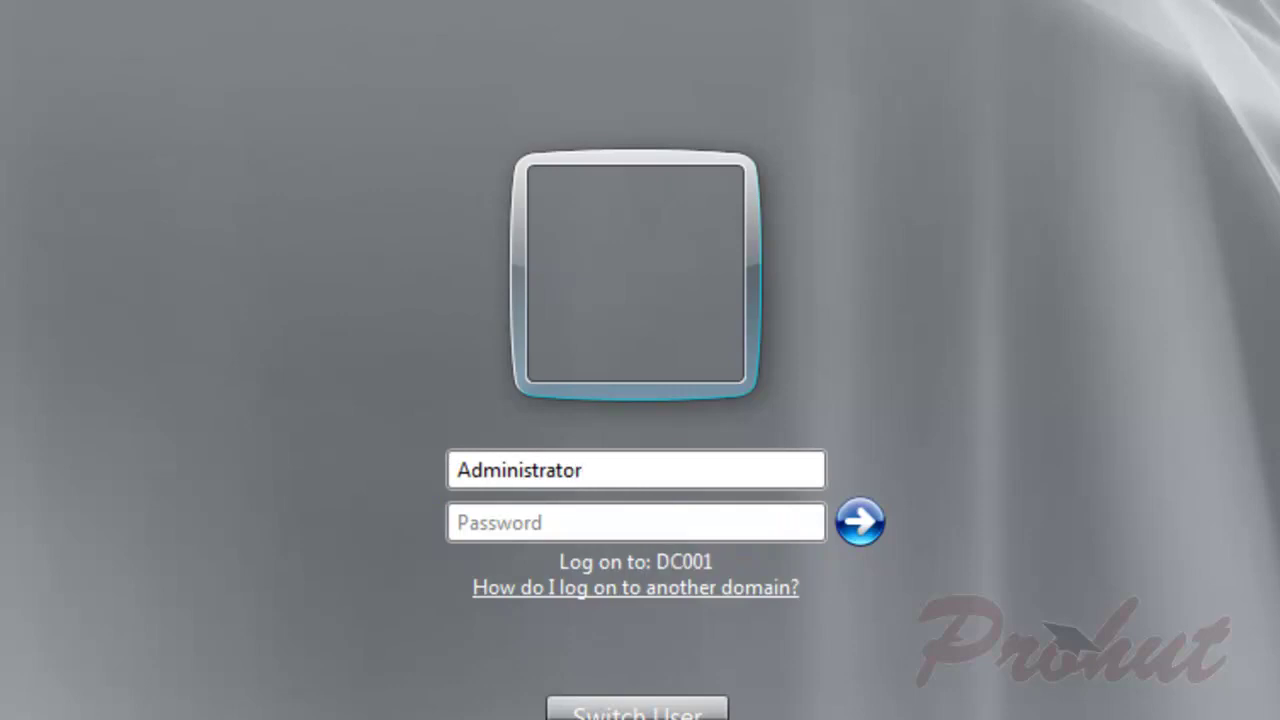
key("Tab")
type("•••••")
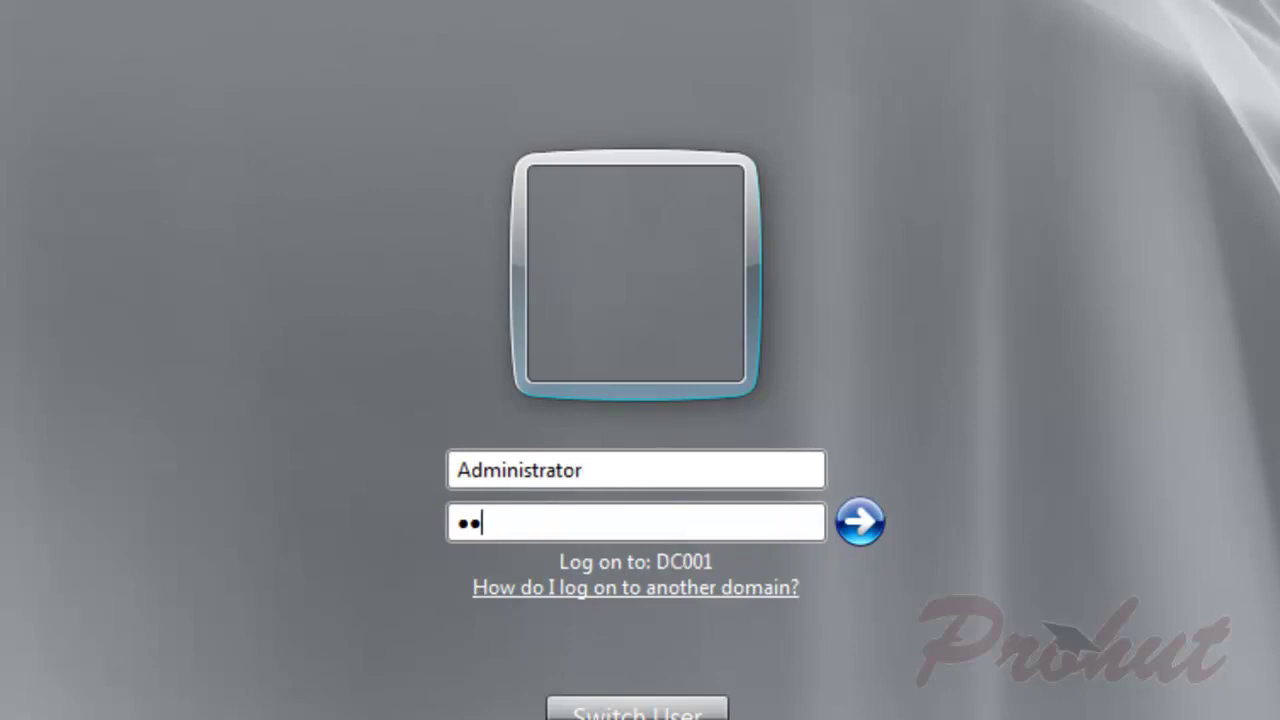
type("•••")
key("Return")
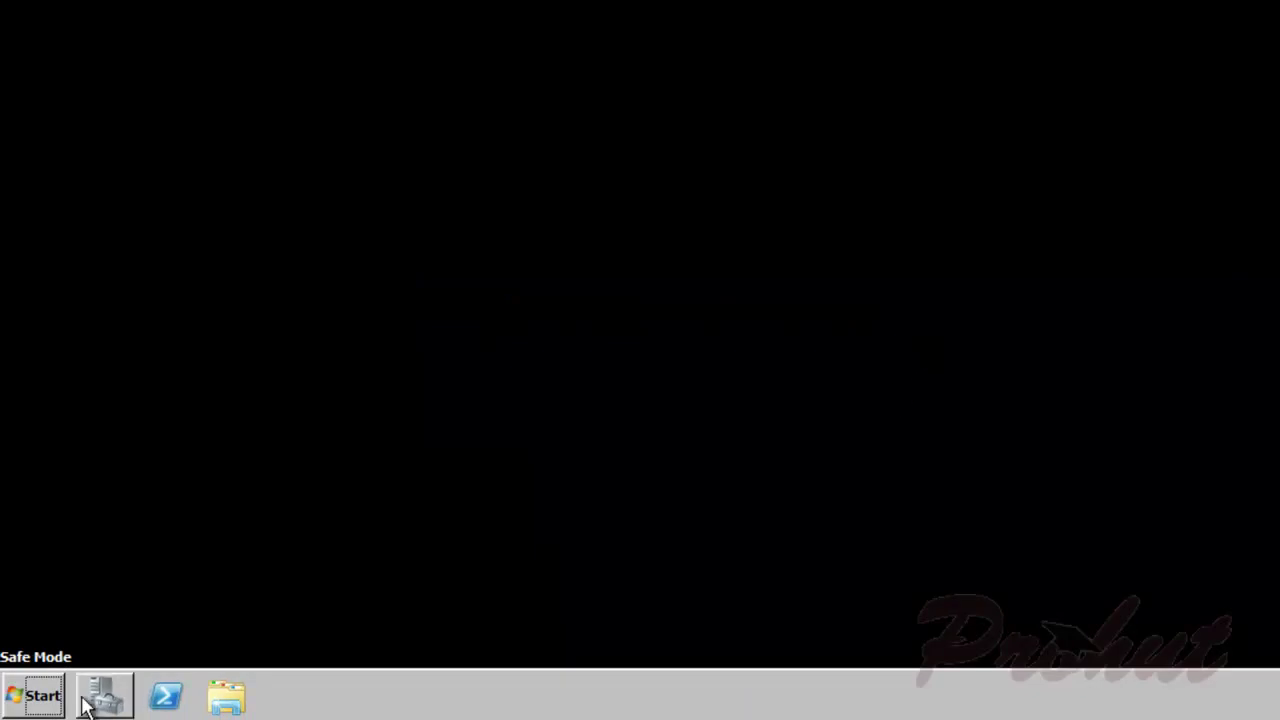
Step: Launch Windows Server Backup from Administrative Tools
left_click(20, 698)
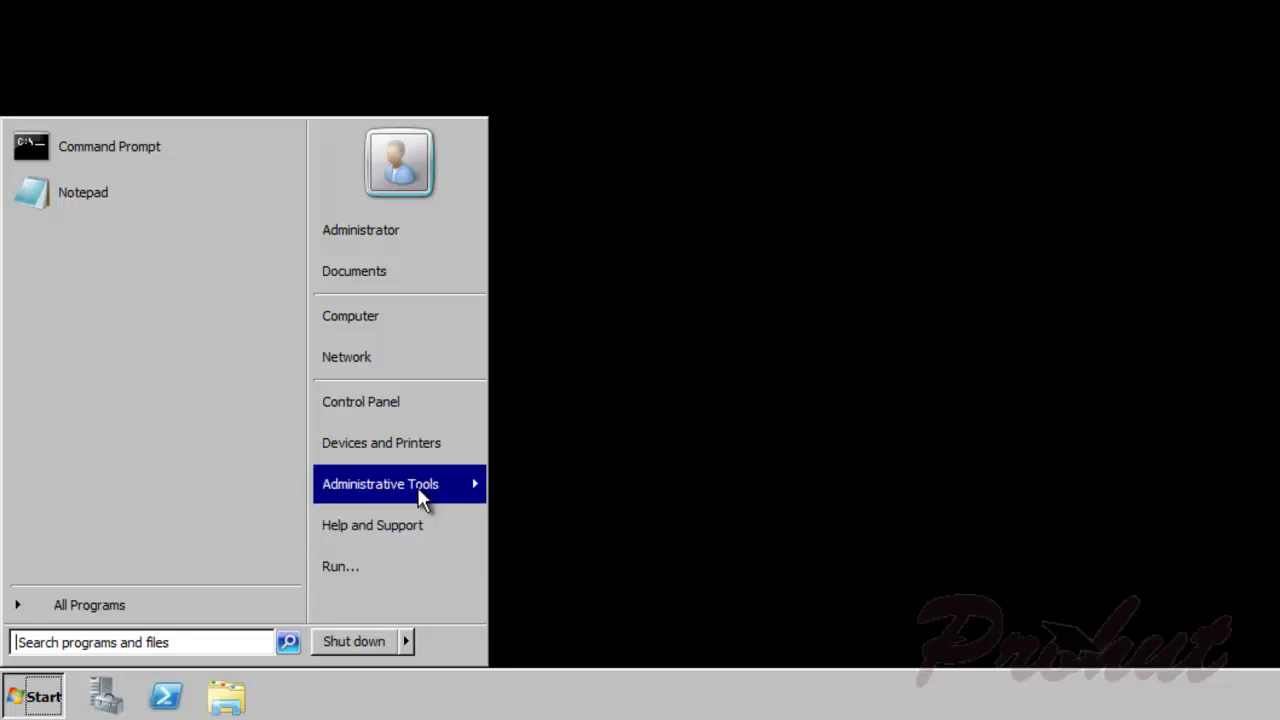
mouse_move(423, 494)
left_click(620, 492)
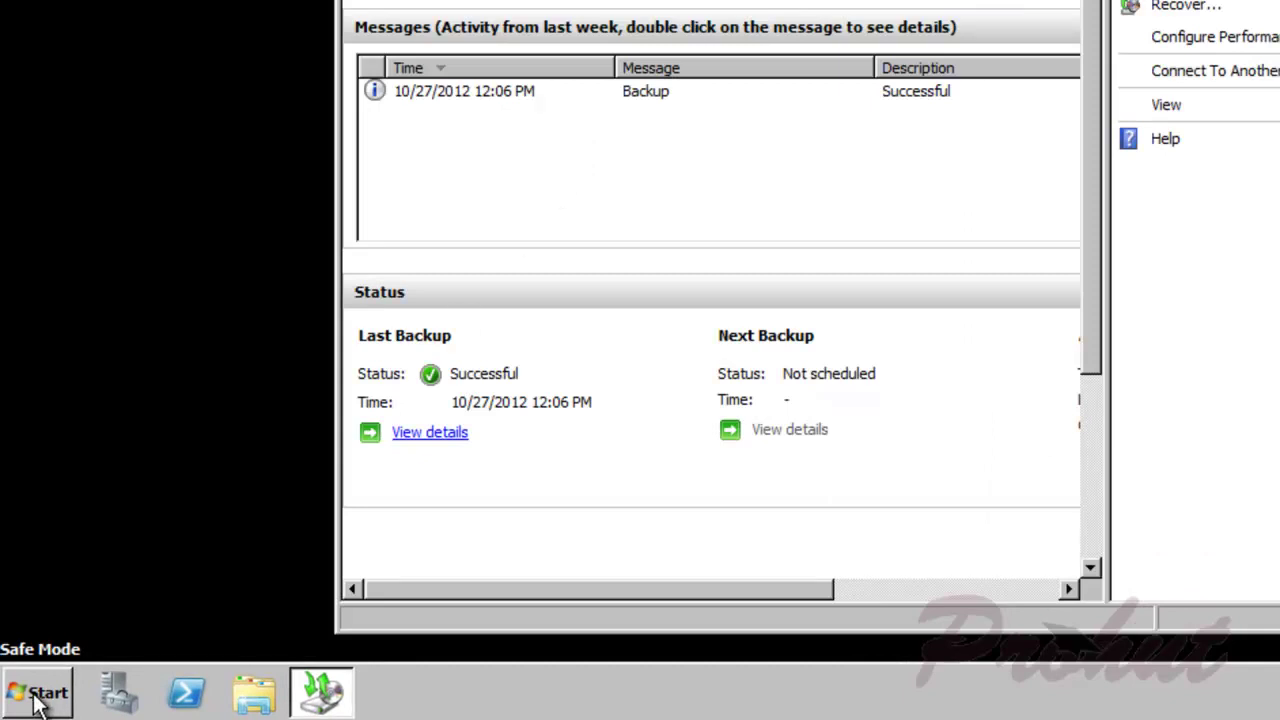
Step: Via msconfig, clear Safe boot and exit without restarting
left_click(40, 692)
left_click(463, 540)
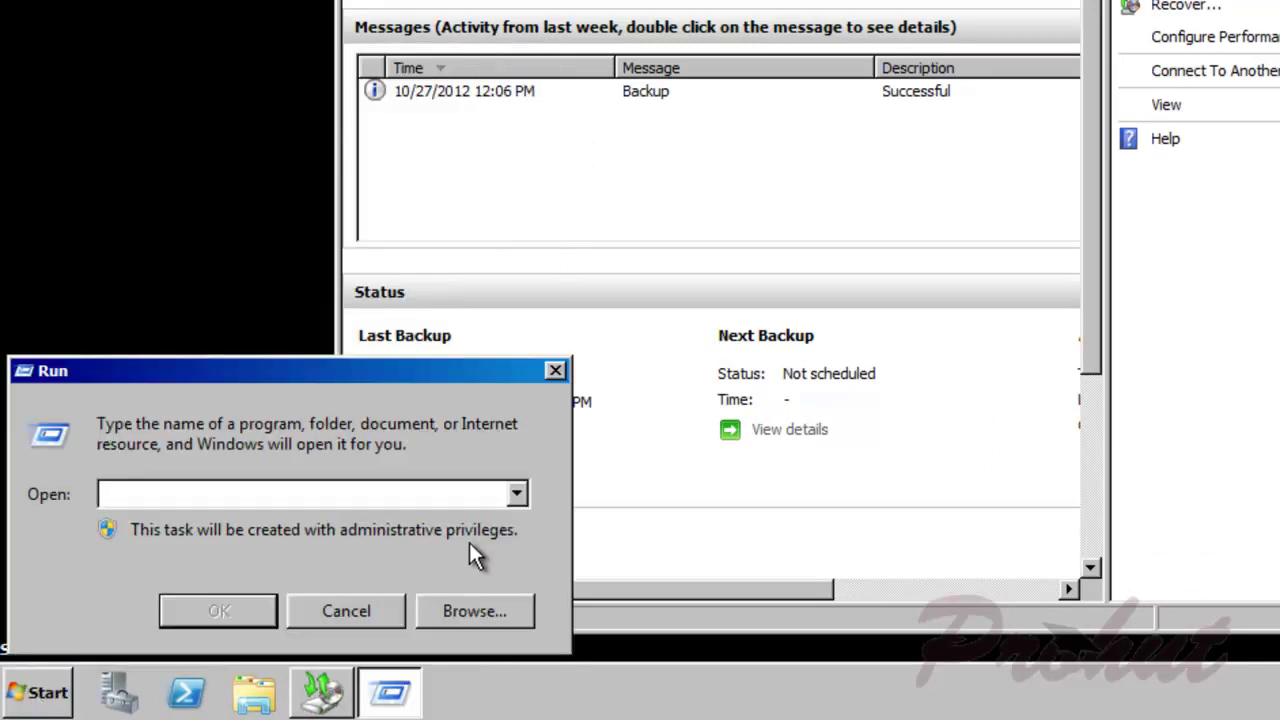
type("msconfig")
key("BackSpace")
key("BackSpace")
key("BackSpace")
key("BackSpace")
key("BackSpace")
type("onfig")
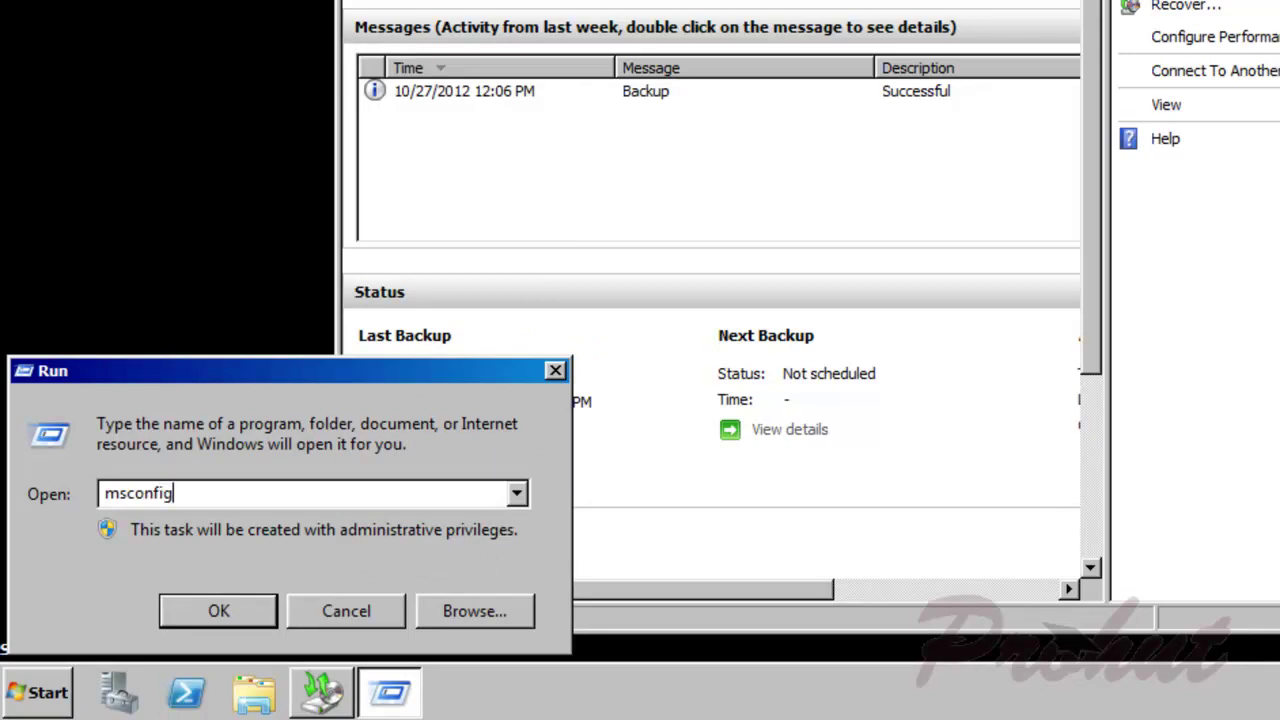
key("Return")
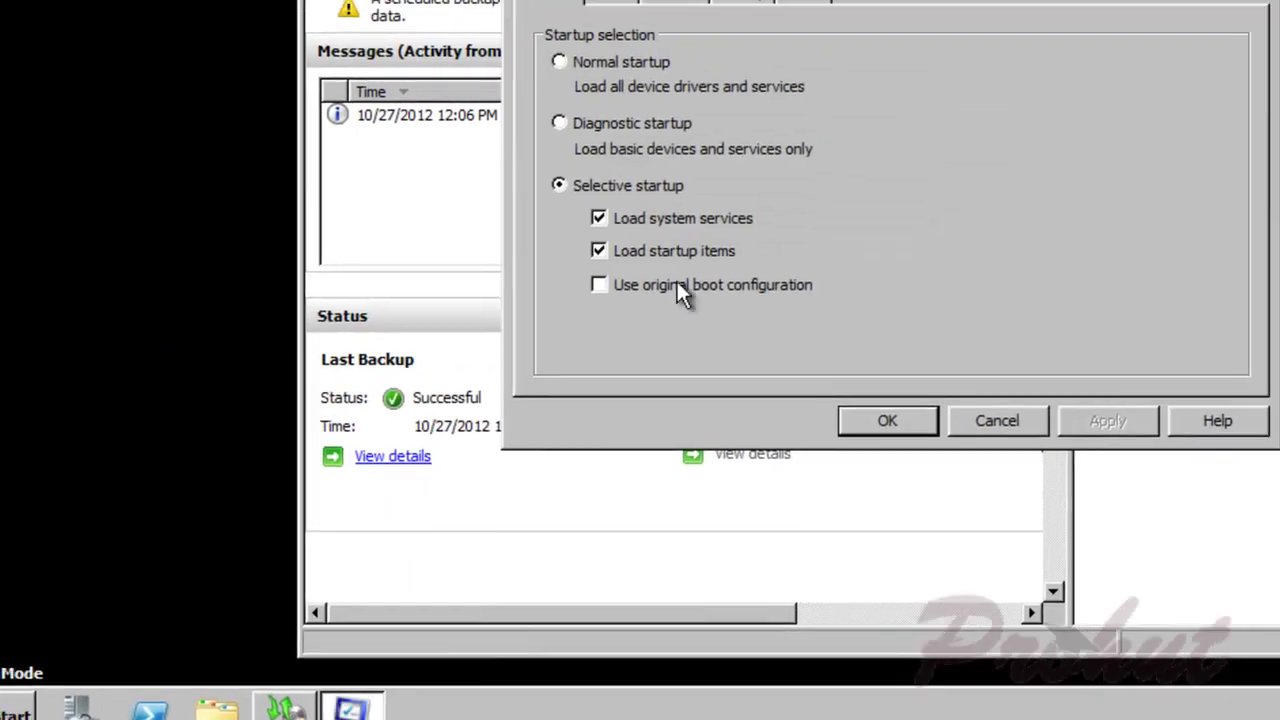
left_click(437, 101)
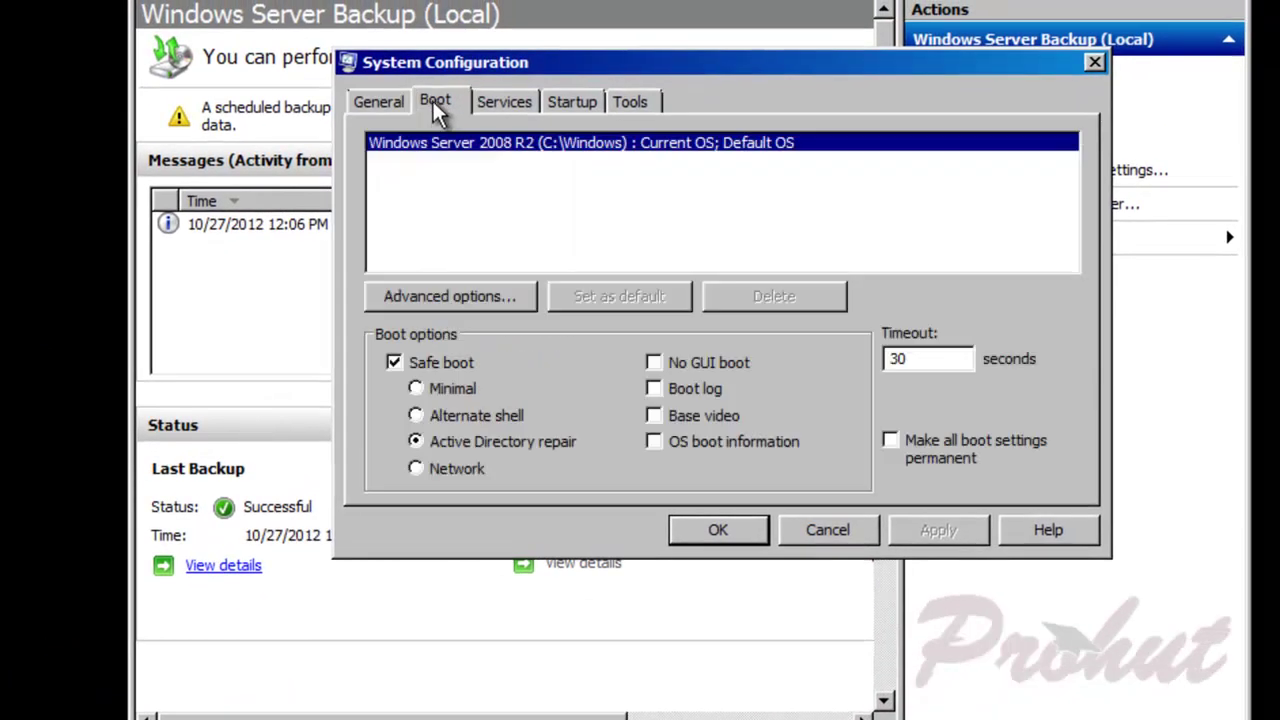
left_click(427, 366)
left_click(932, 534)
left_click(743, 535)
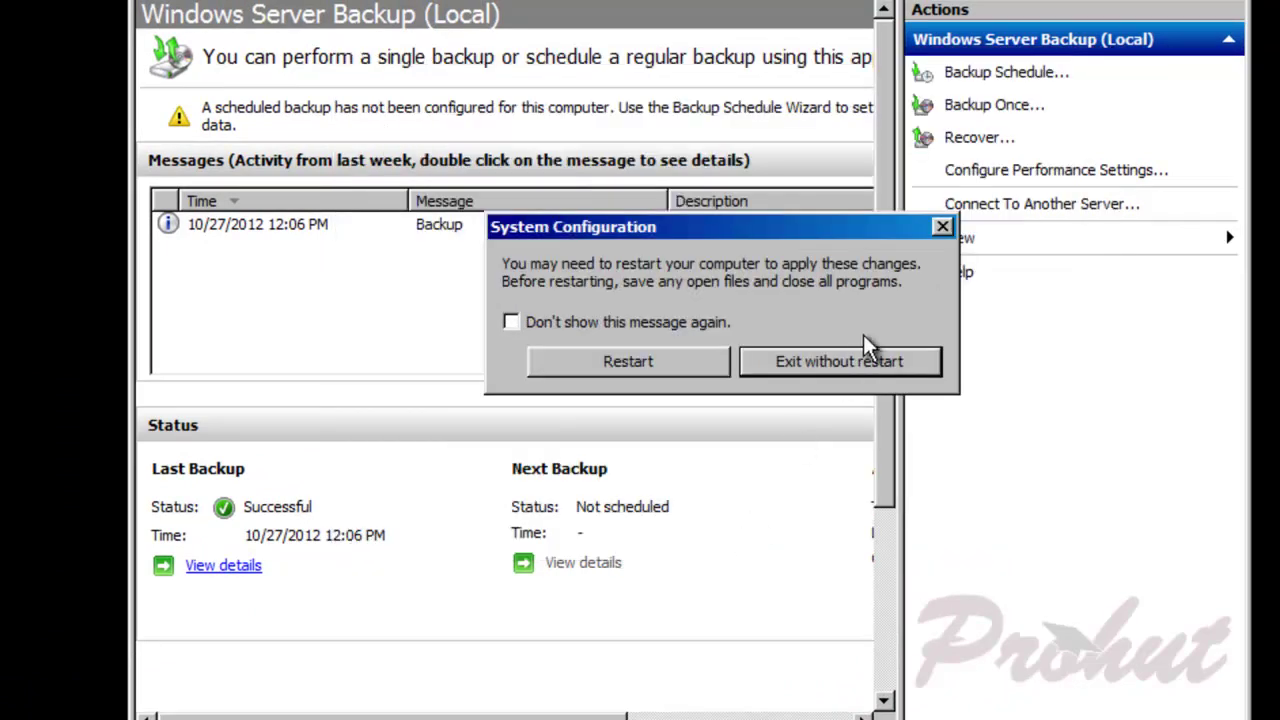
left_click(875, 370)
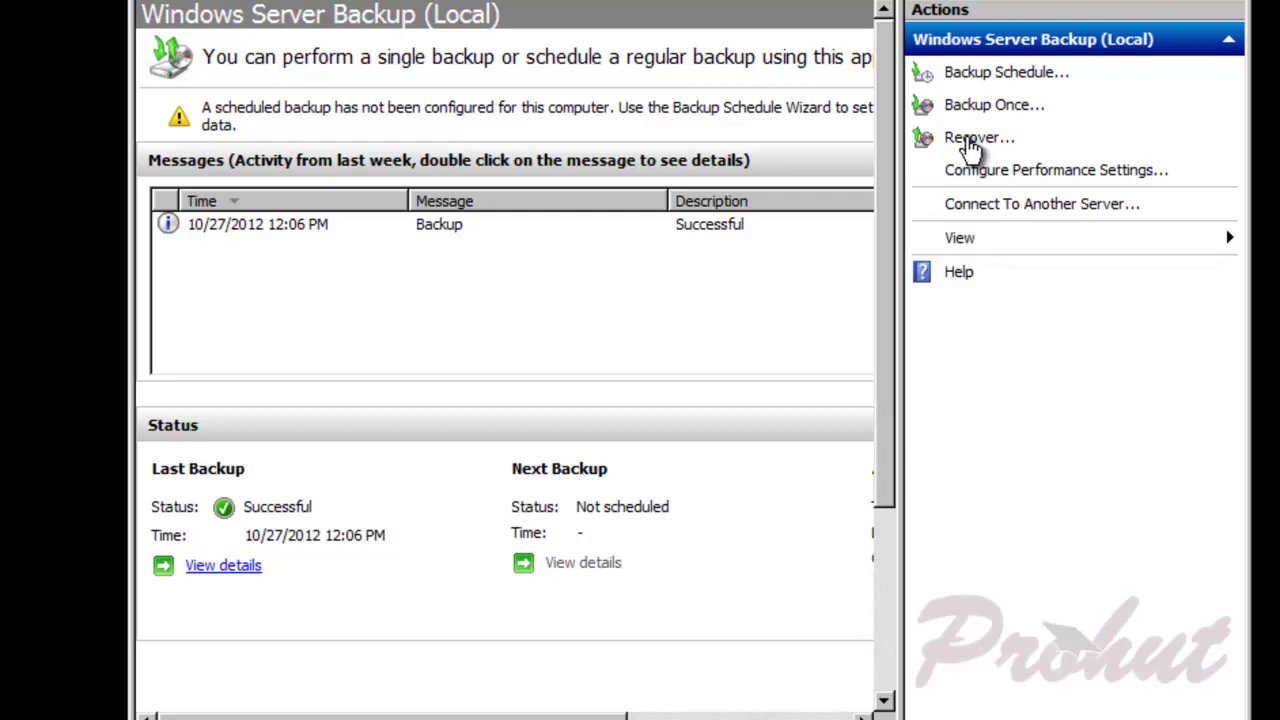
Step: Pick the local 10/27/2012 12:06 PM backup and choose System state as the item to recover
left_click(972, 142)
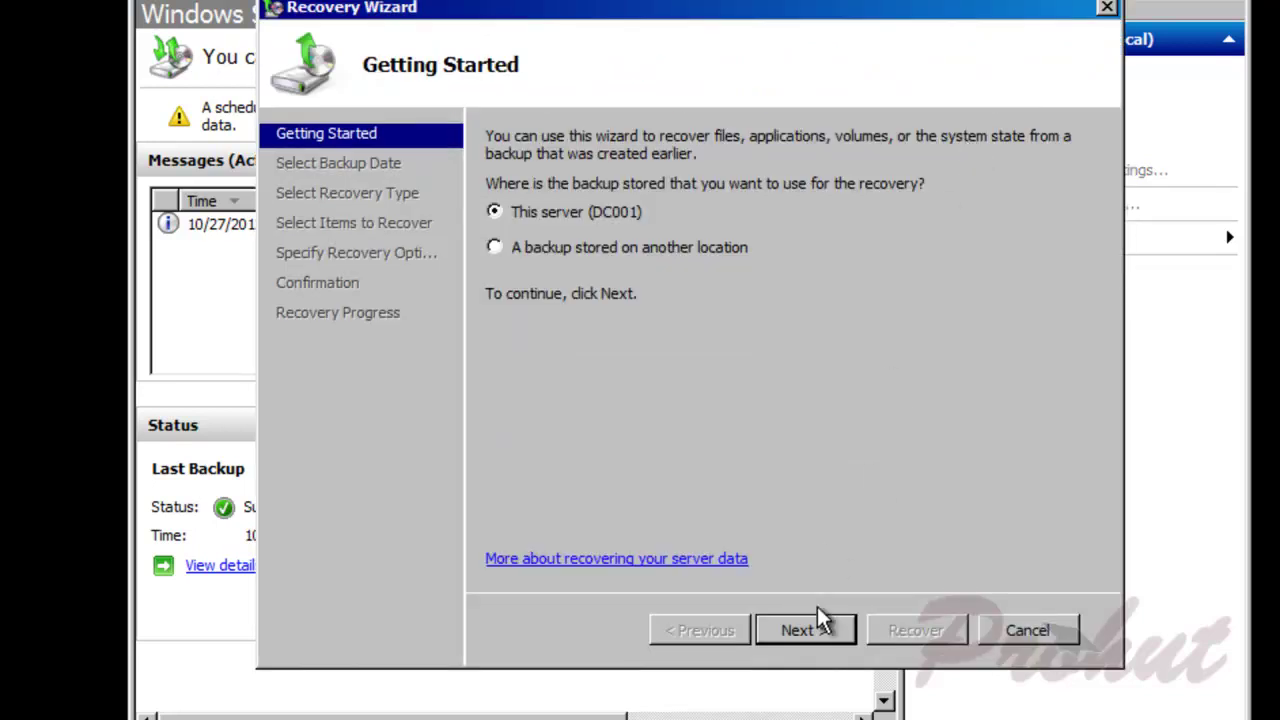
left_click(805, 631)
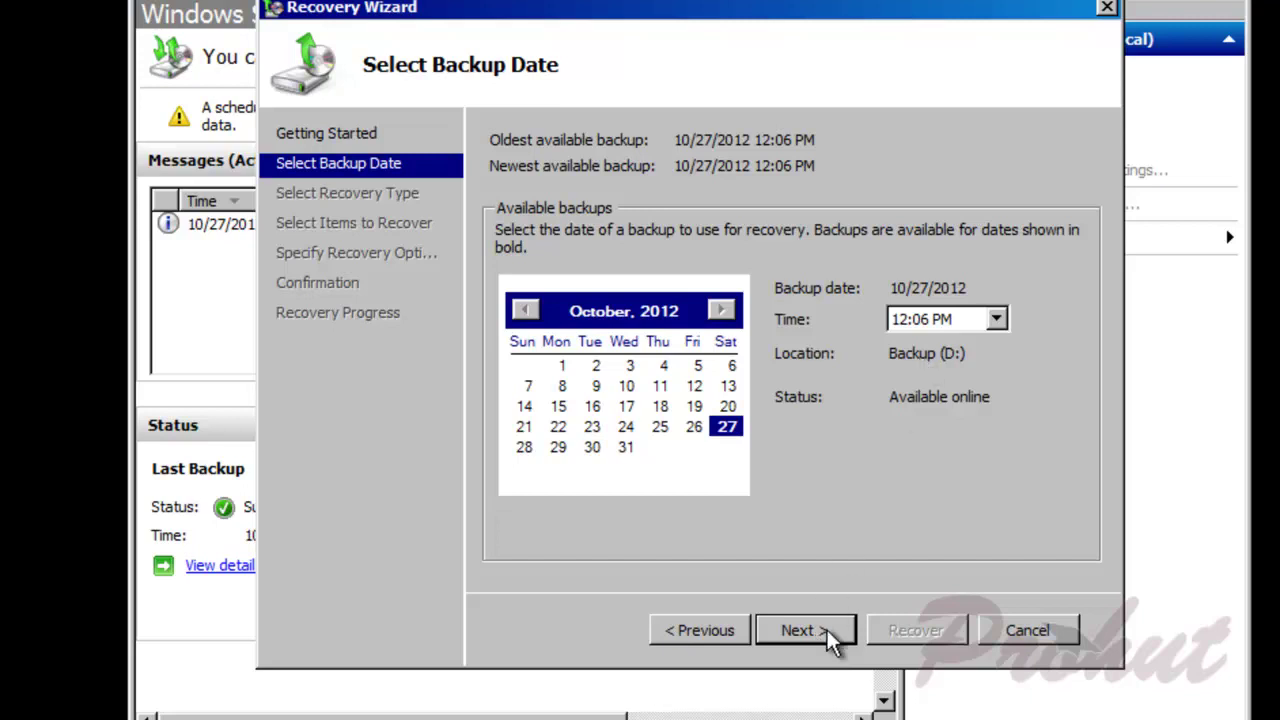
left_click(830, 636)
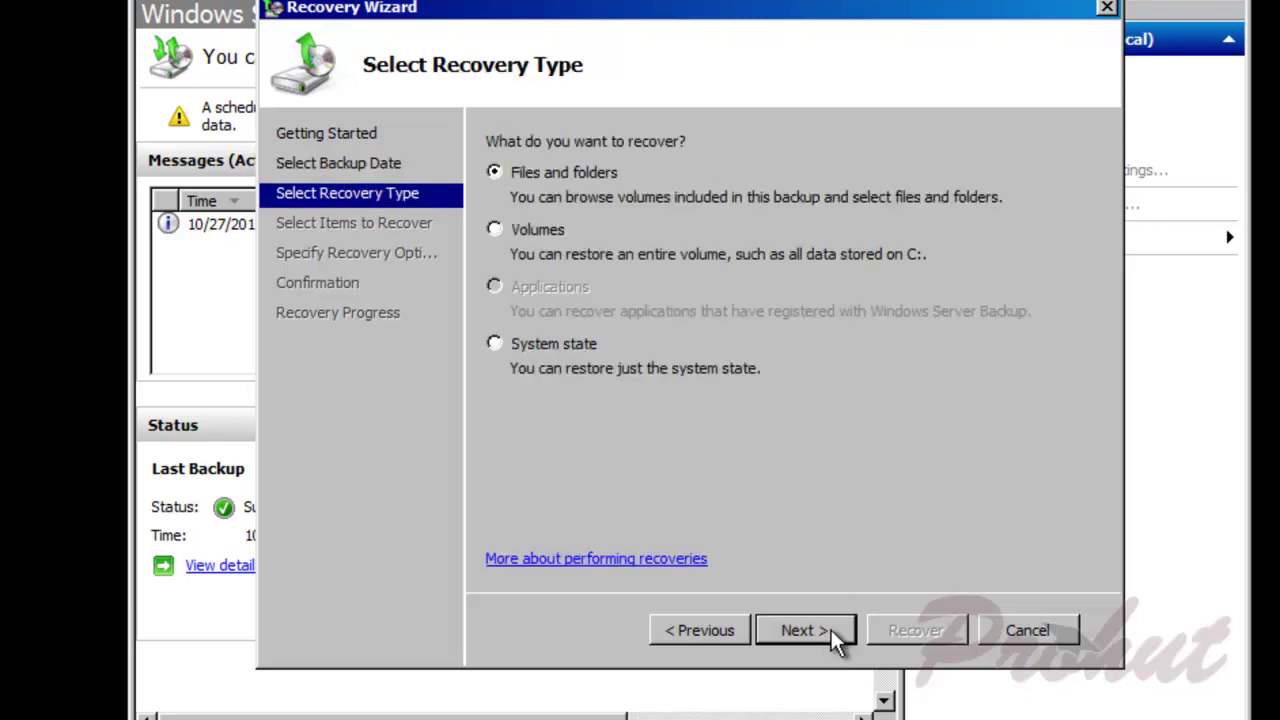
left_click(543, 348)
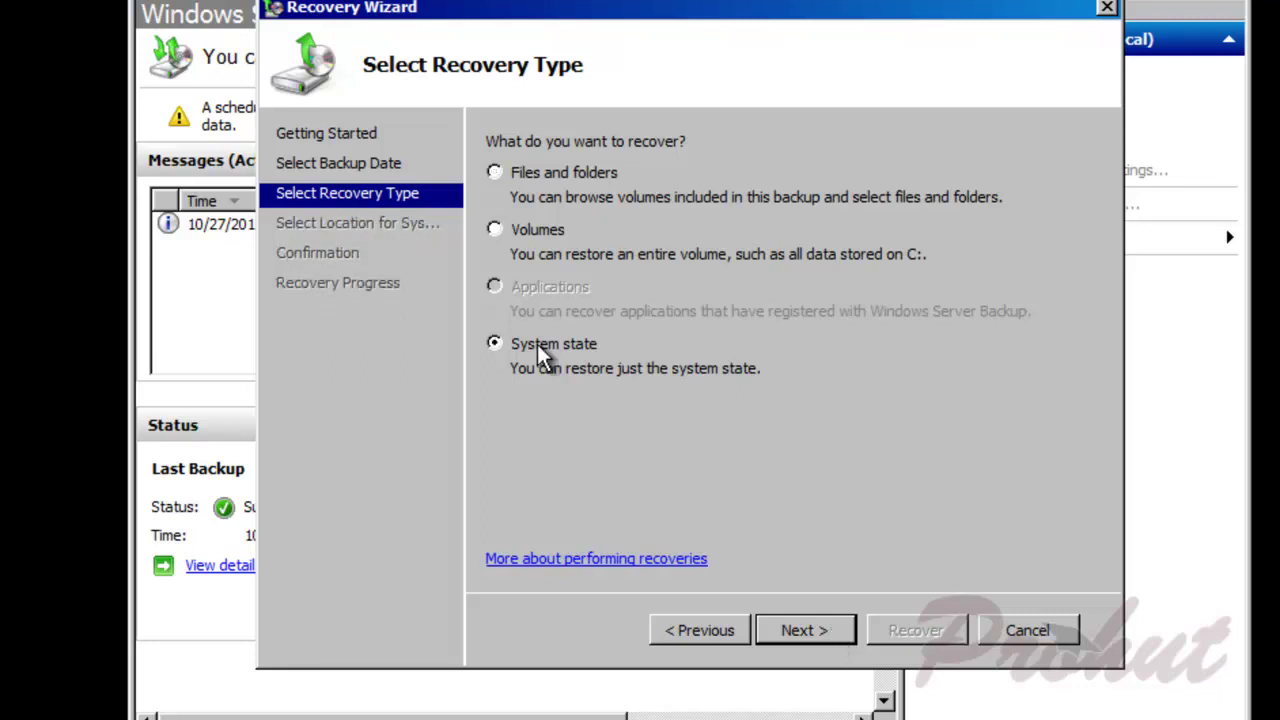
left_click(818, 633)
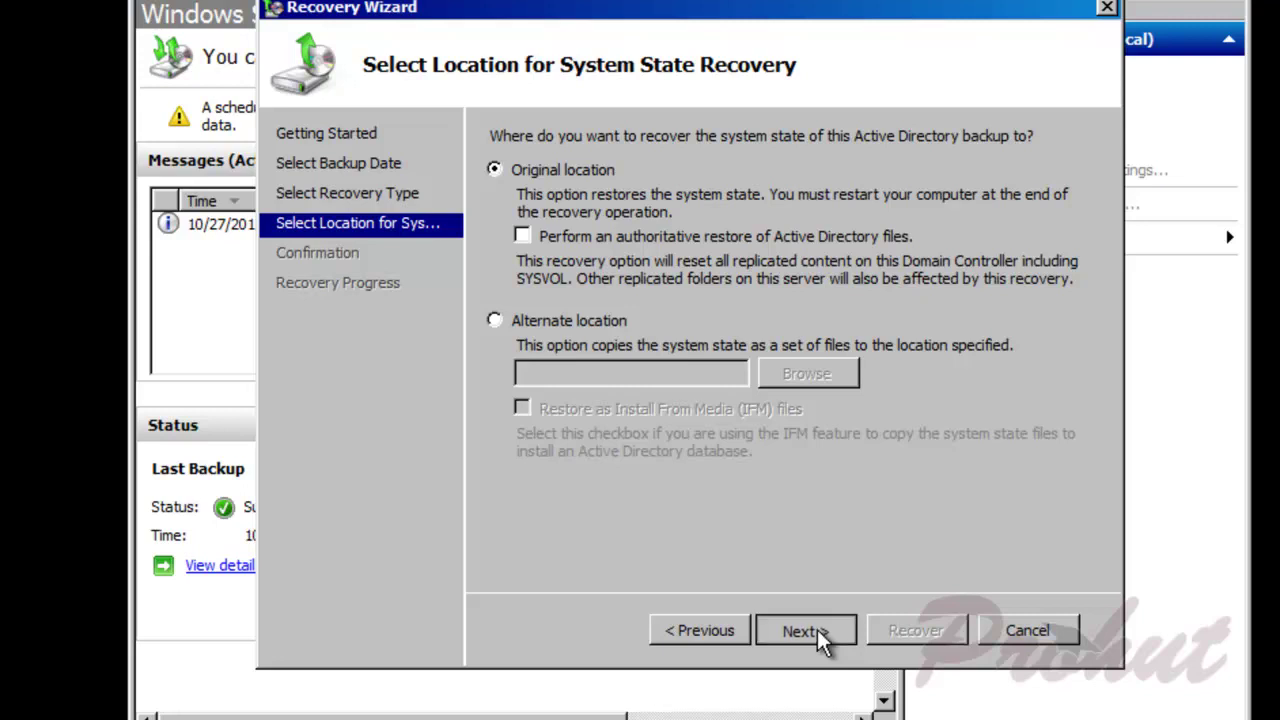
Step: Run a non-authoritative system state restore to the original location, then restart the server
left_click(818, 633)
left_click(928, 403)
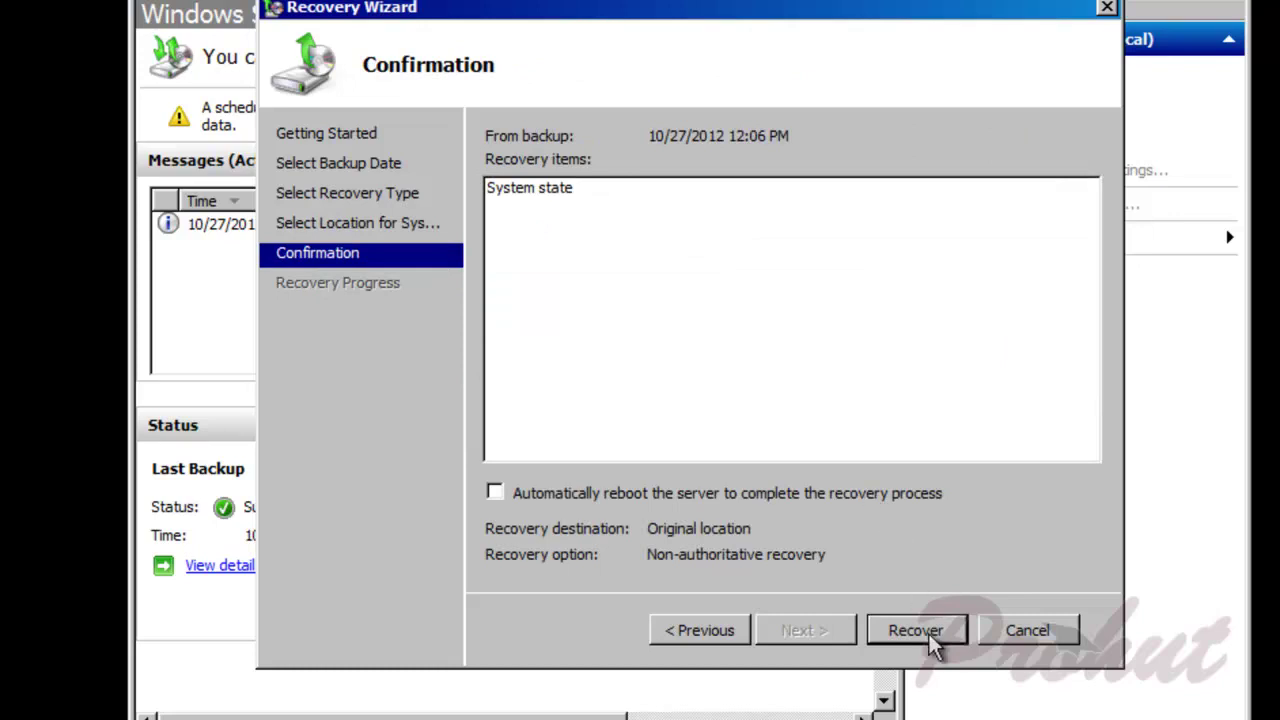
left_click(930, 640)
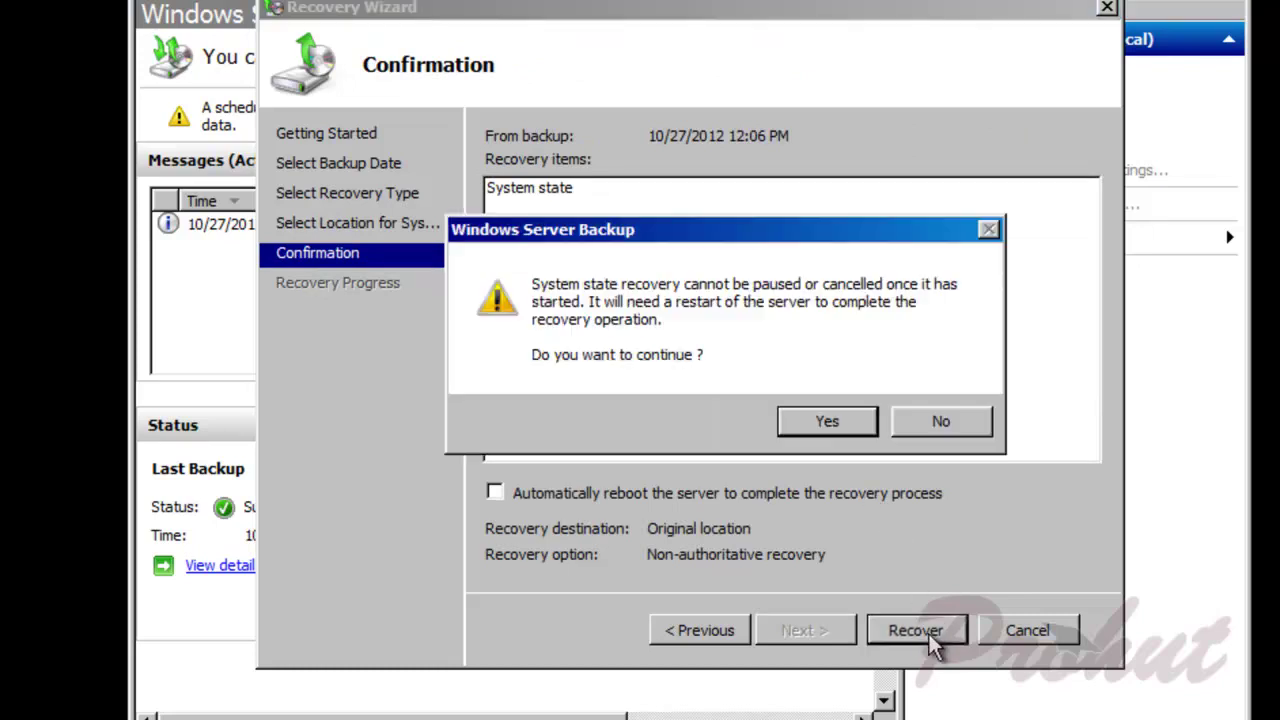
left_click(829, 421)
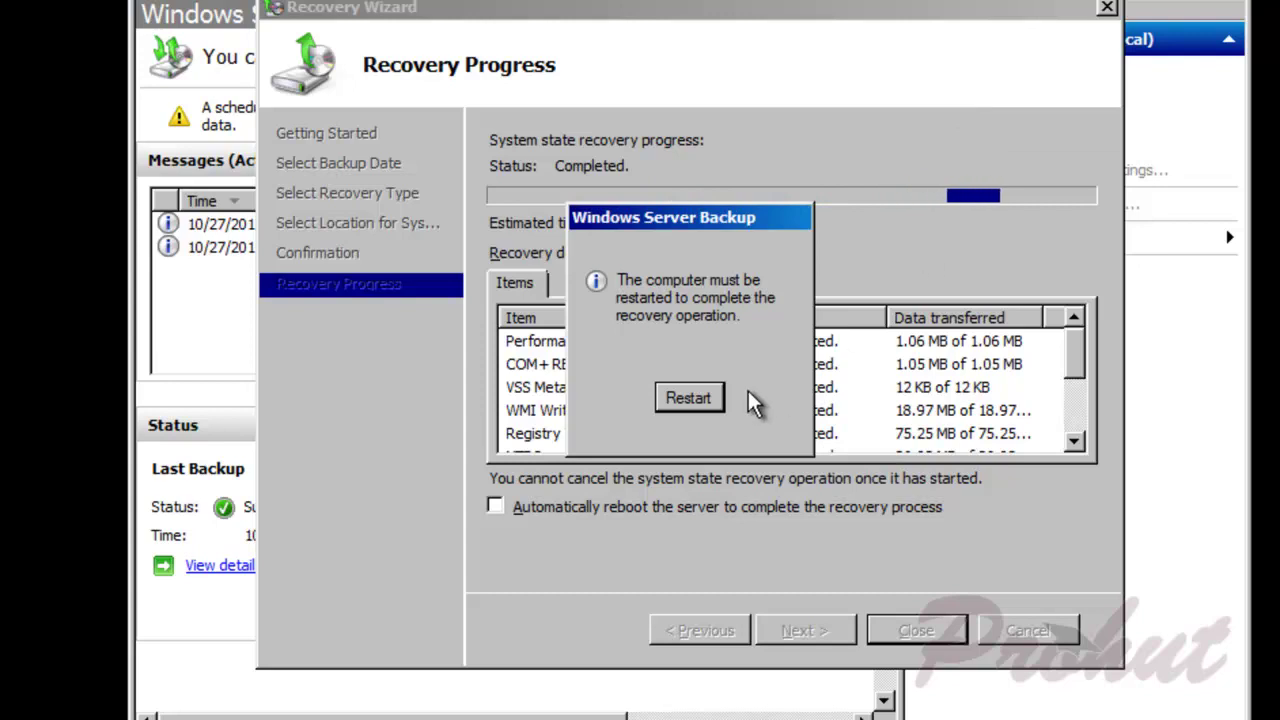
left_click(688, 398)
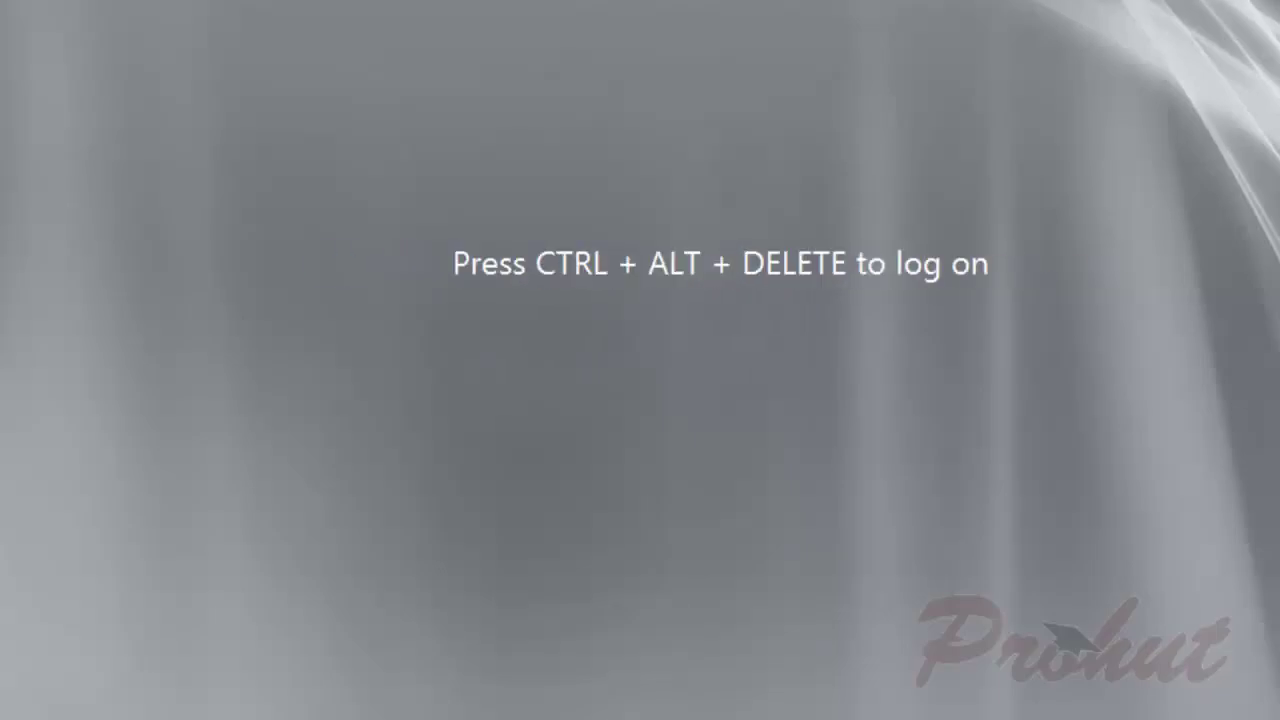
Step: Log back on as the domain Administrator with the account password
key("ctrl+alt+Delete")
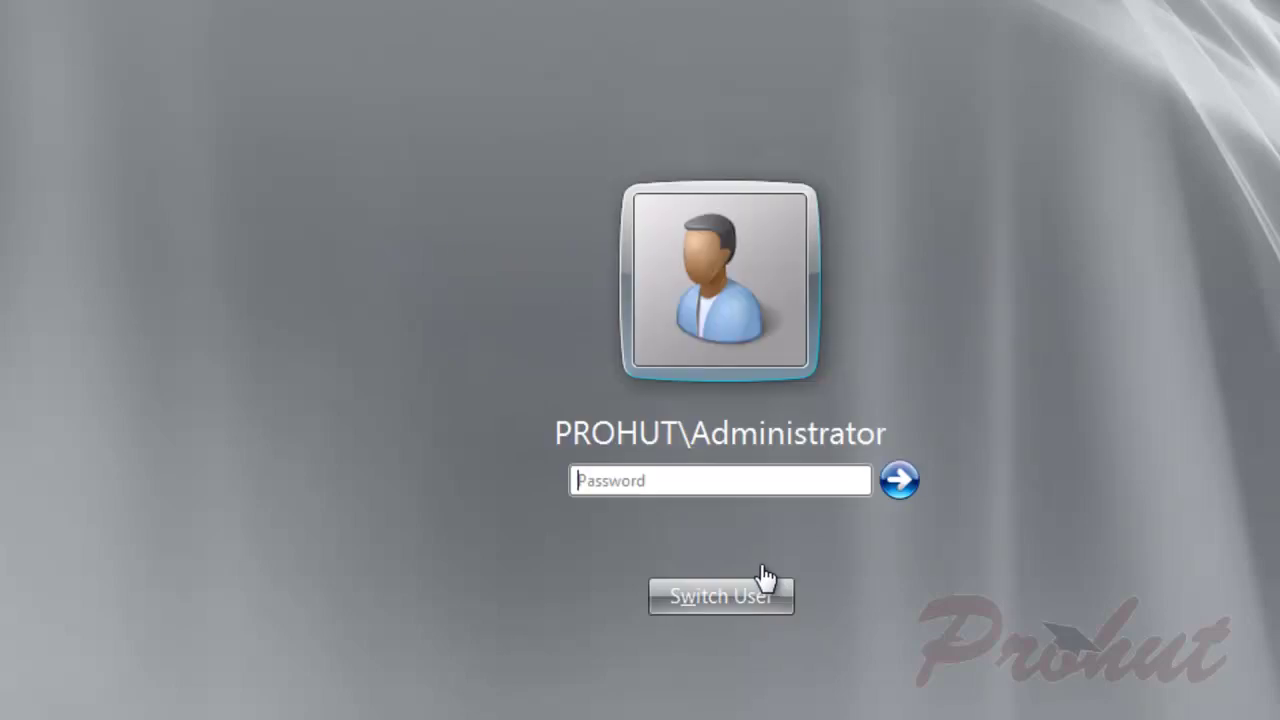
type("••••••••")
key("Return")
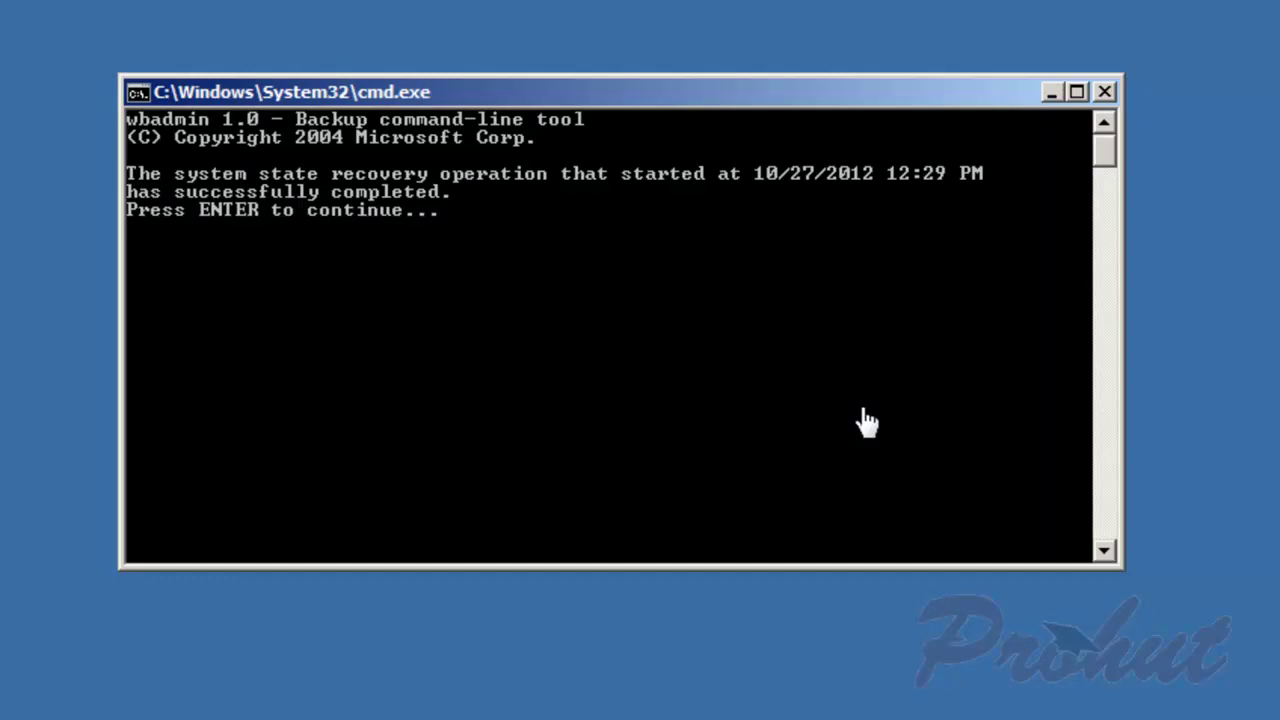
Step: Dismiss the wbadmin recovery report and launch Active Directory Users and Computers from Start
key("Return")
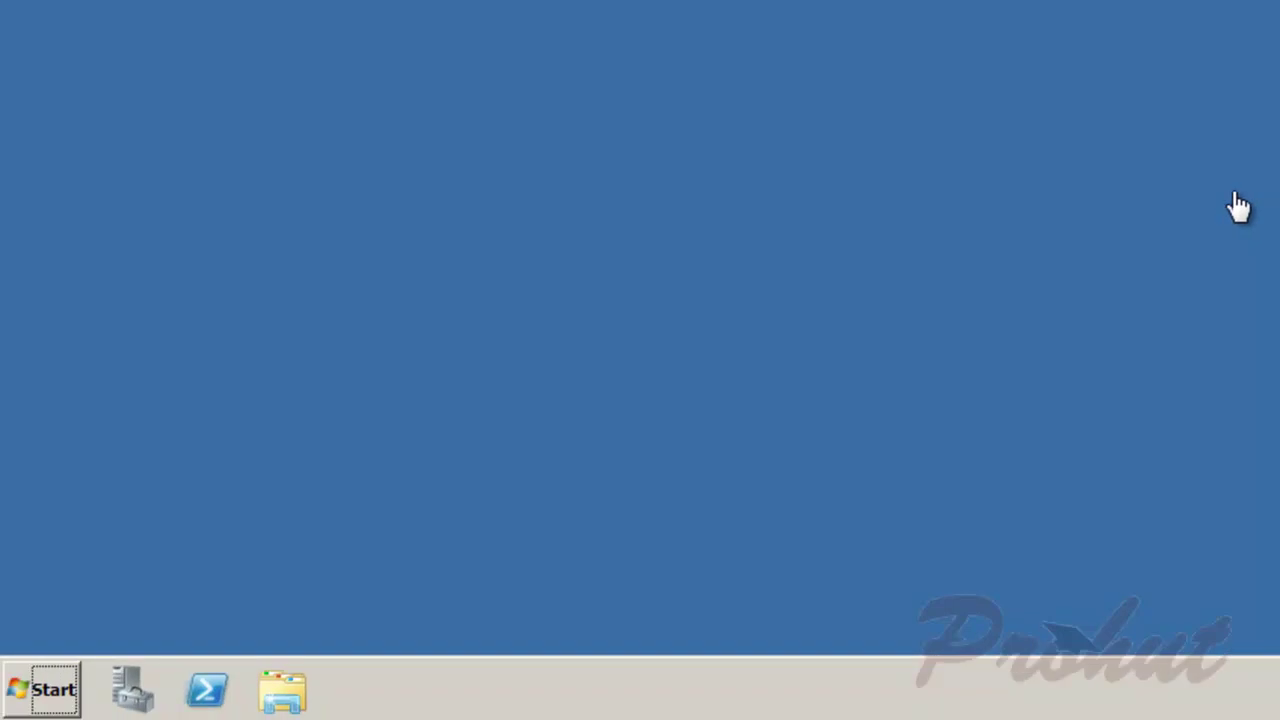
key("super")
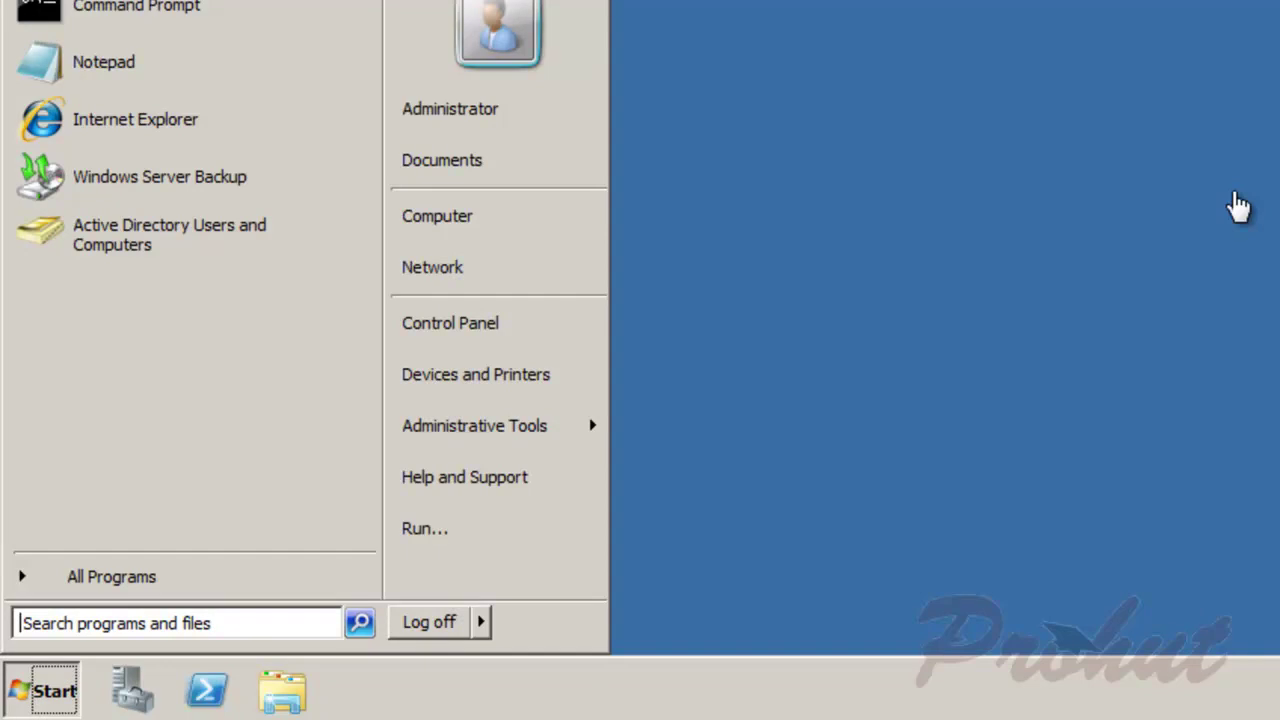
key("Up")
key("Return")
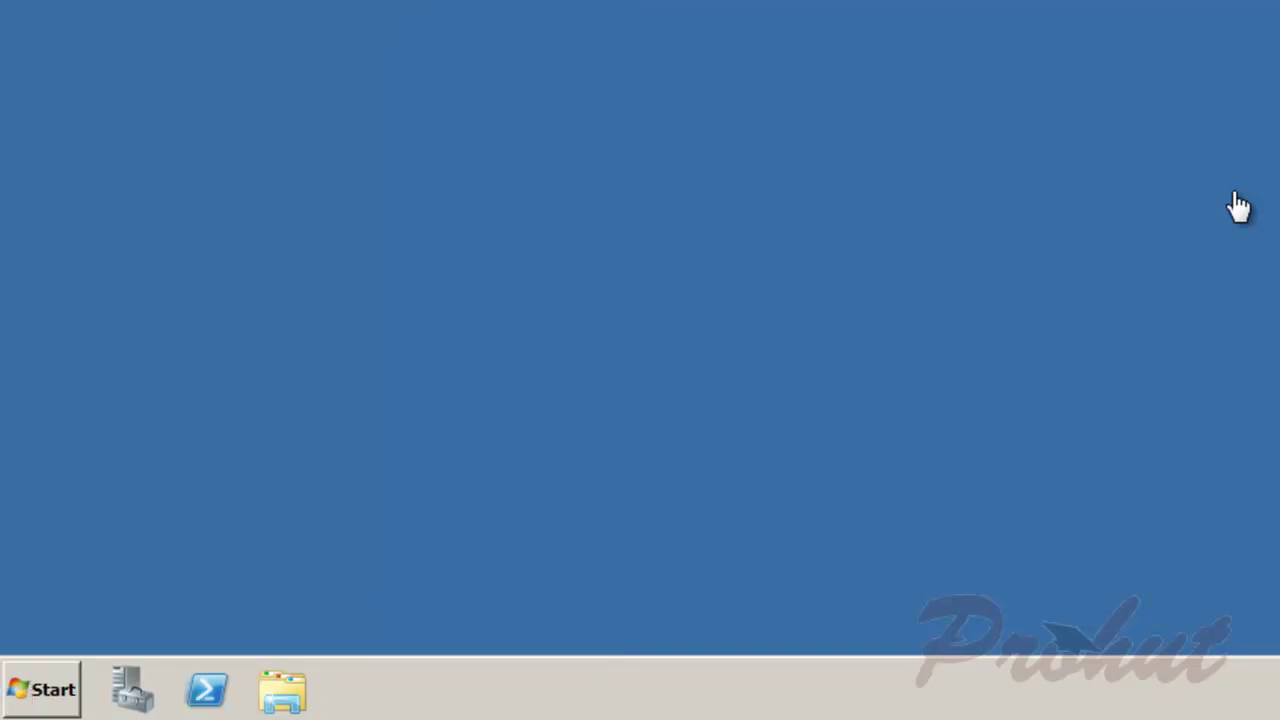